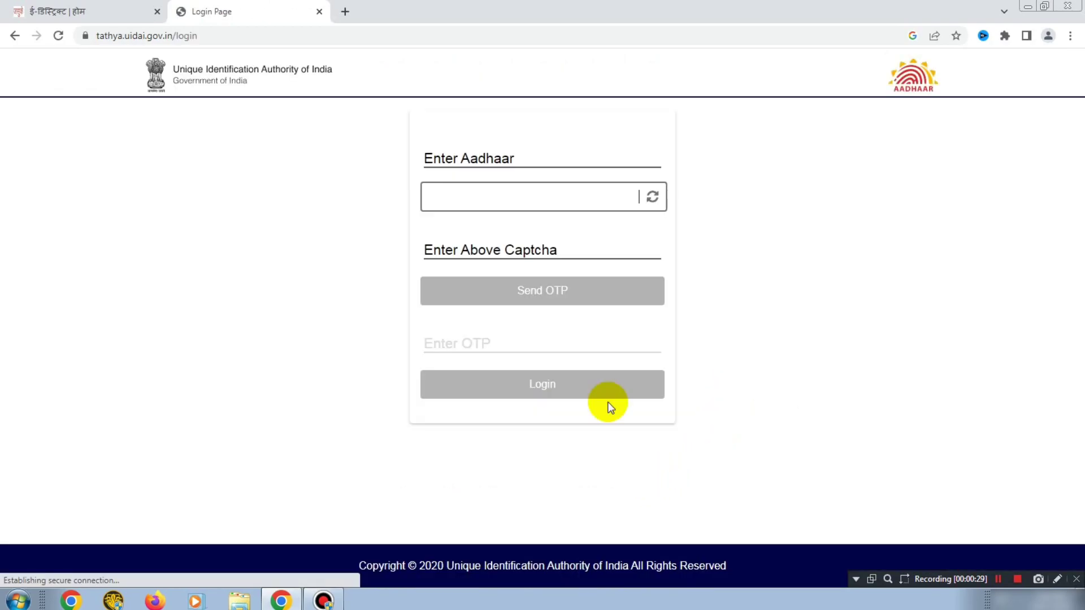
Enter the Aadhaar number and the displayed captcha on the login page, and request an OTP
{"action": "left_click", "coordinate": [427, 157]}
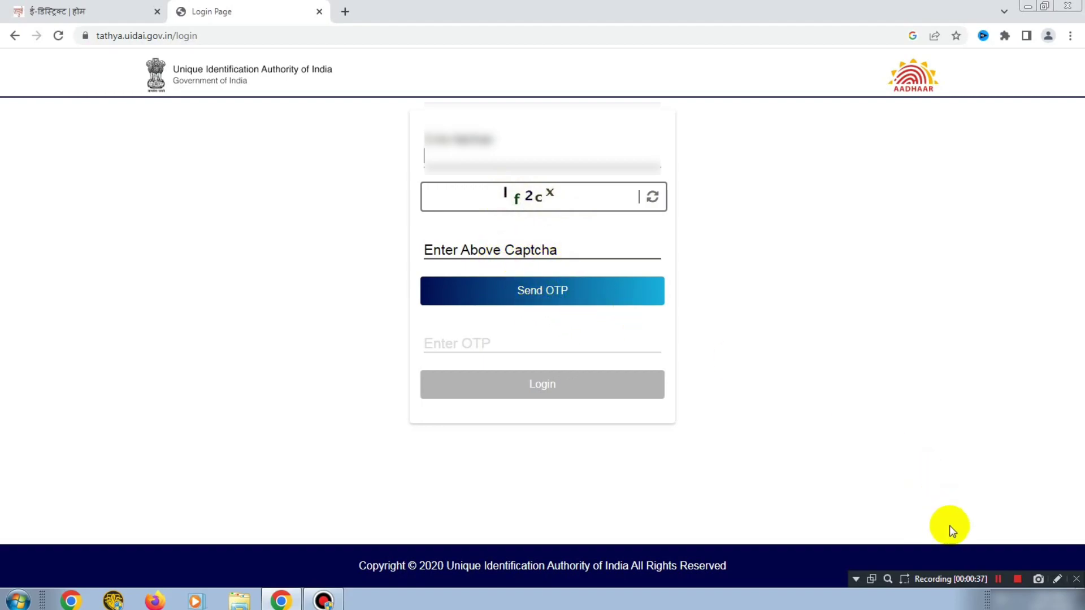
{"action": "left_click", "coordinate": [998, 582]}
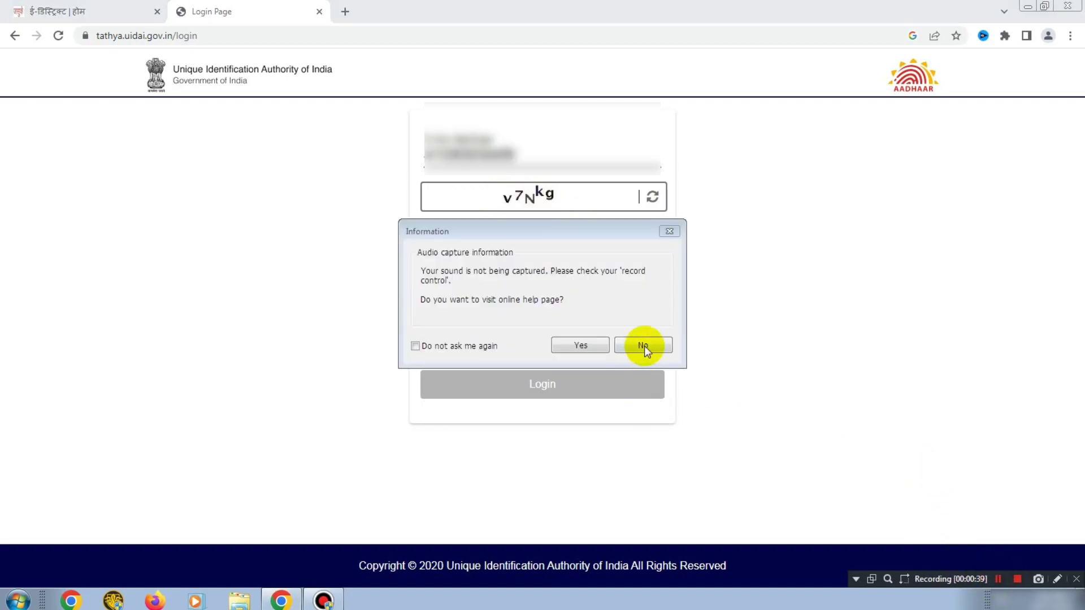
{"action": "left_click", "coordinate": [640, 343]}
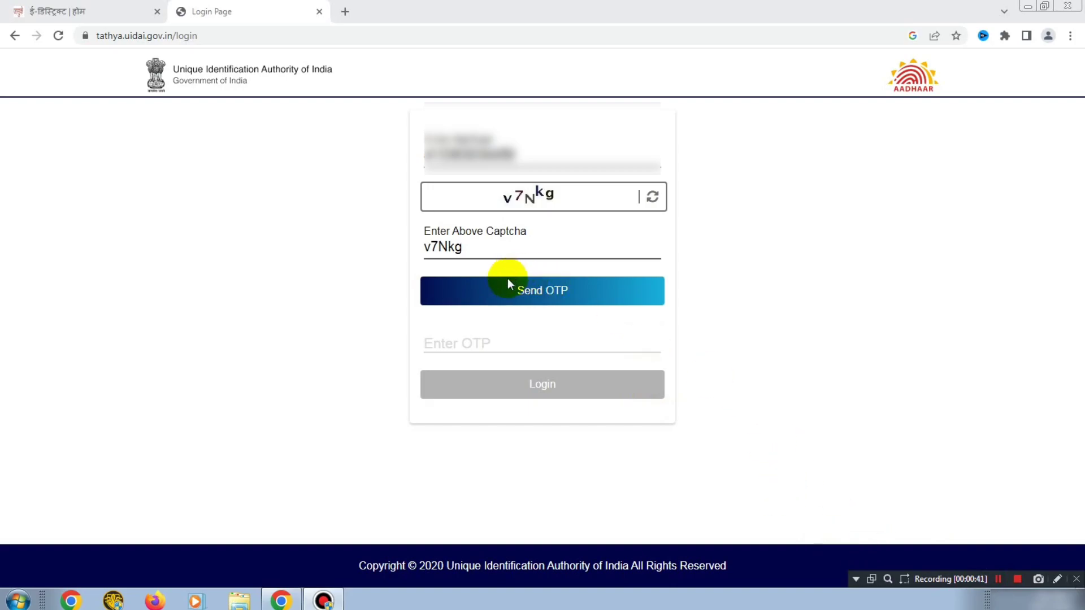
{"action": "left_click", "coordinate": [536, 299]}
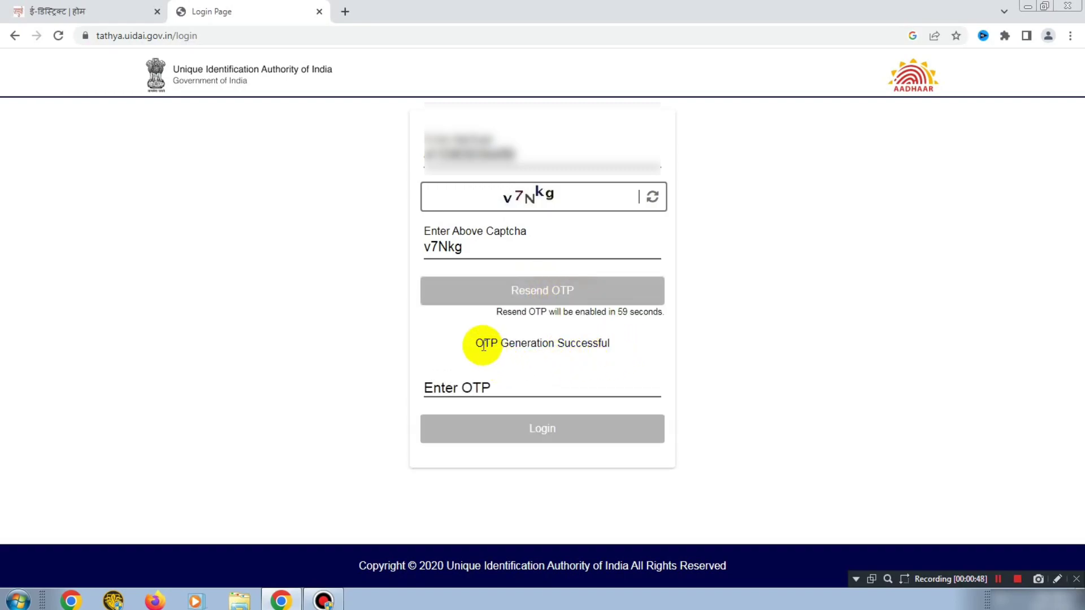
Enter the received OTP and log in to the myAadhaar services dashboard
{"action": "left_click_drag", "start_coordinate": [481, 344], "coordinate": [543, 341]}
{"action": "left_click", "coordinate": [581, 344]}
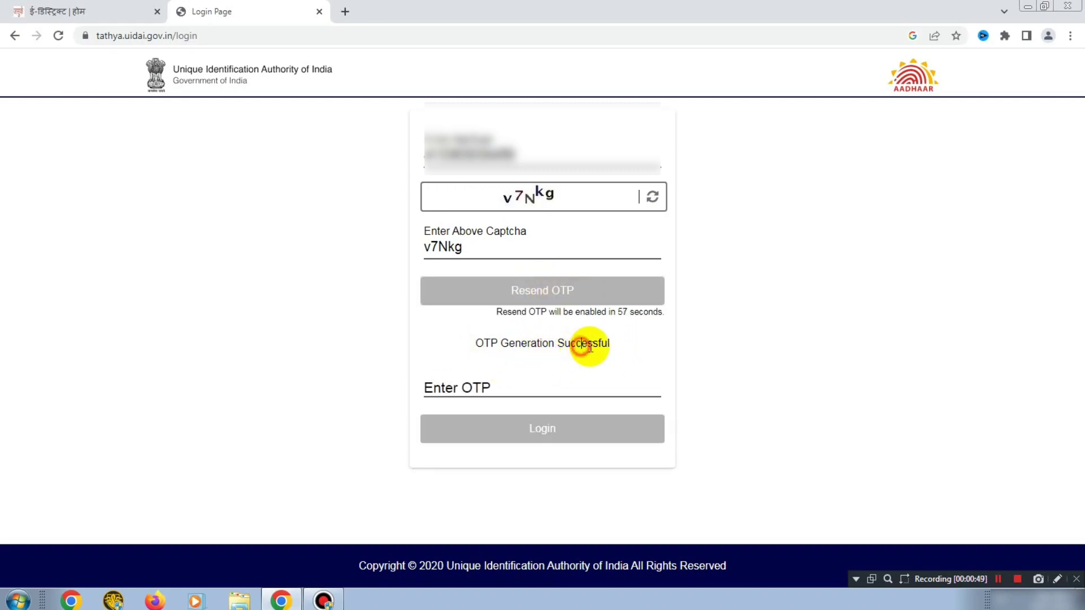
{"action": "left_click_drag", "start_coordinate": [476, 346], "coordinate": [609, 347]}
{"action": "left_click", "coordinate": [605, 356]}
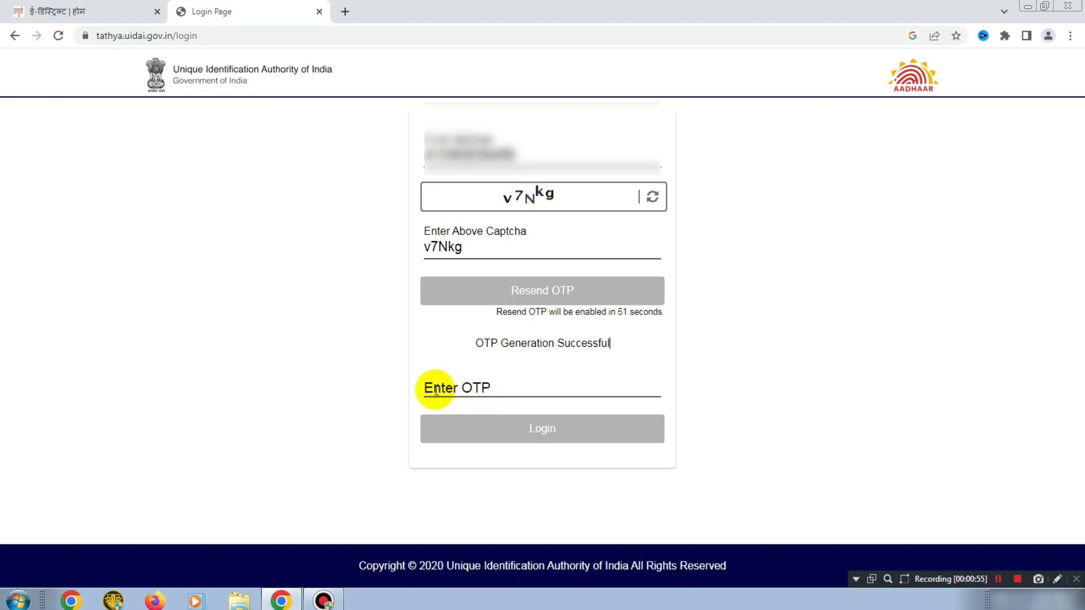
{"action": "left_click", "coordinate": [497, 388]}
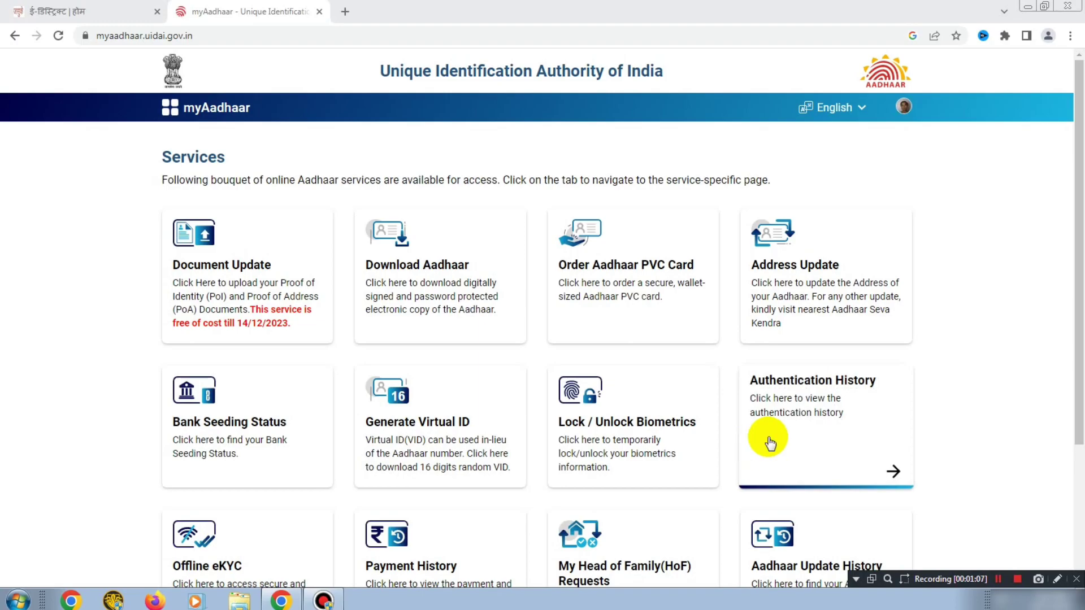
Open the Address Update service and choose Update Aadhaar Online, going through to the end of its instructions
{"action": "left_click_drag", "start_coordinate": [1080, 389], "coordinate": [939, 407]}
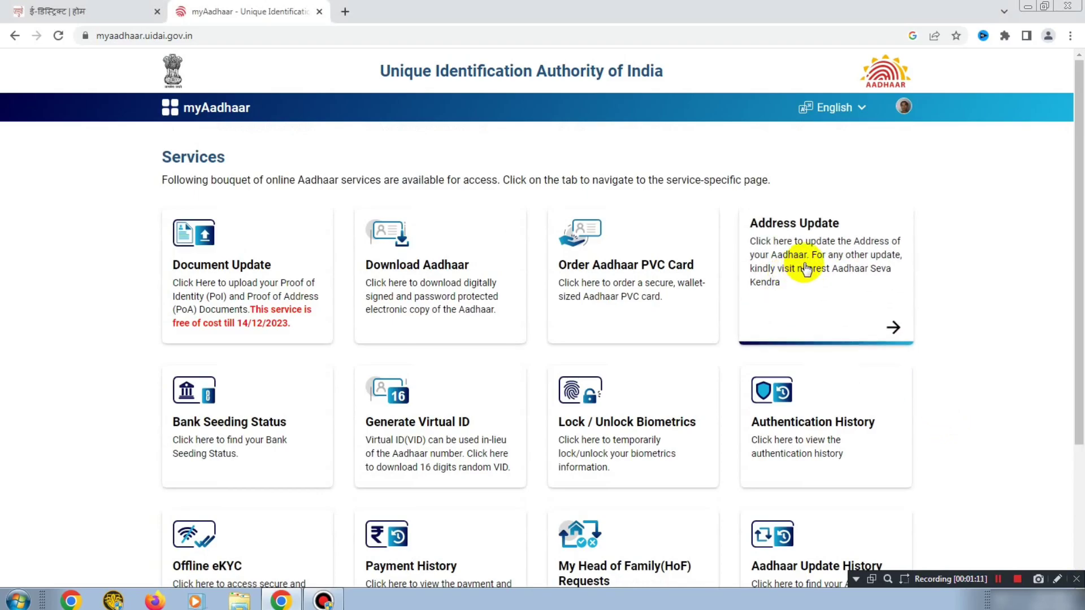
{"action": "left_click", "coordinate": [834, 228]}
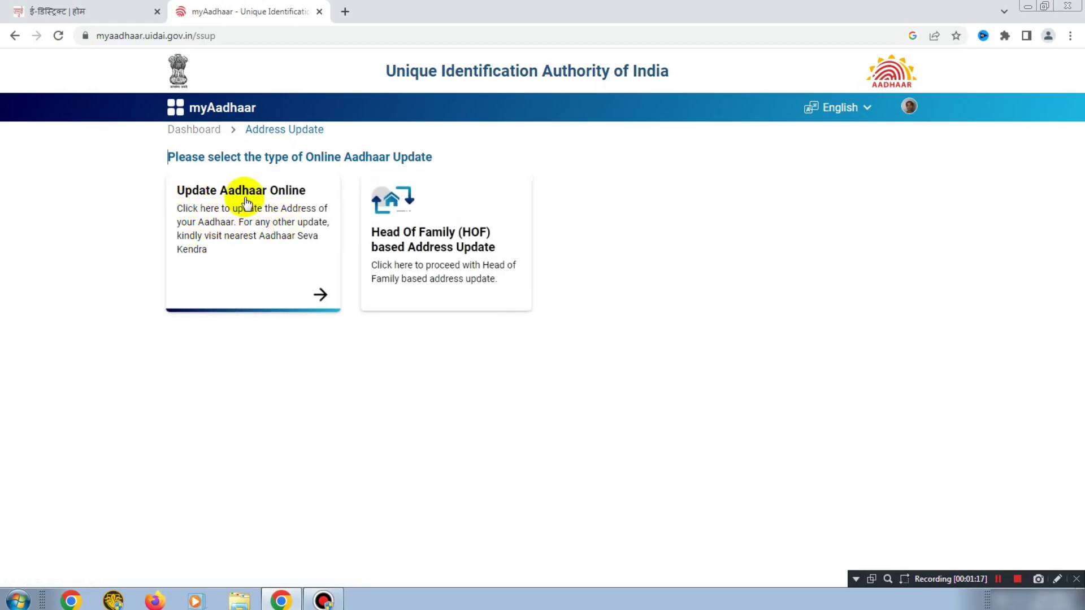
{"action": "left_click", "coordinate": [285, 220]}
{"action": "scroll", "coordinate": [639, 452], "scroll_direction": "down", "scroll_amount": 12}
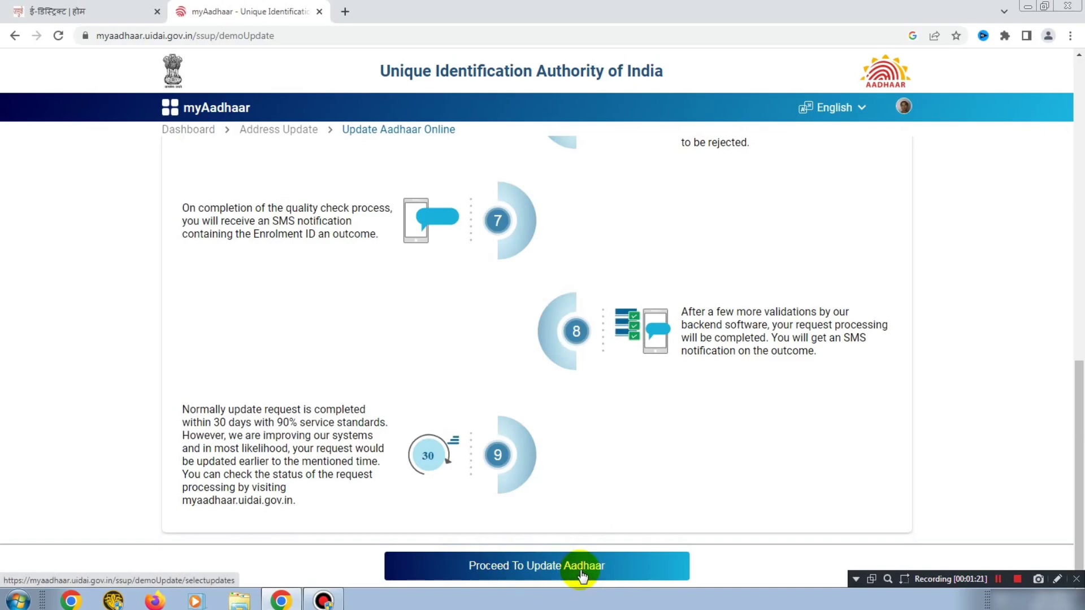
Proceed to update Aadhaar, select Address as the data field to update, and continue to the details form
{"action": "left_click", "coordinate": [605, 566]}
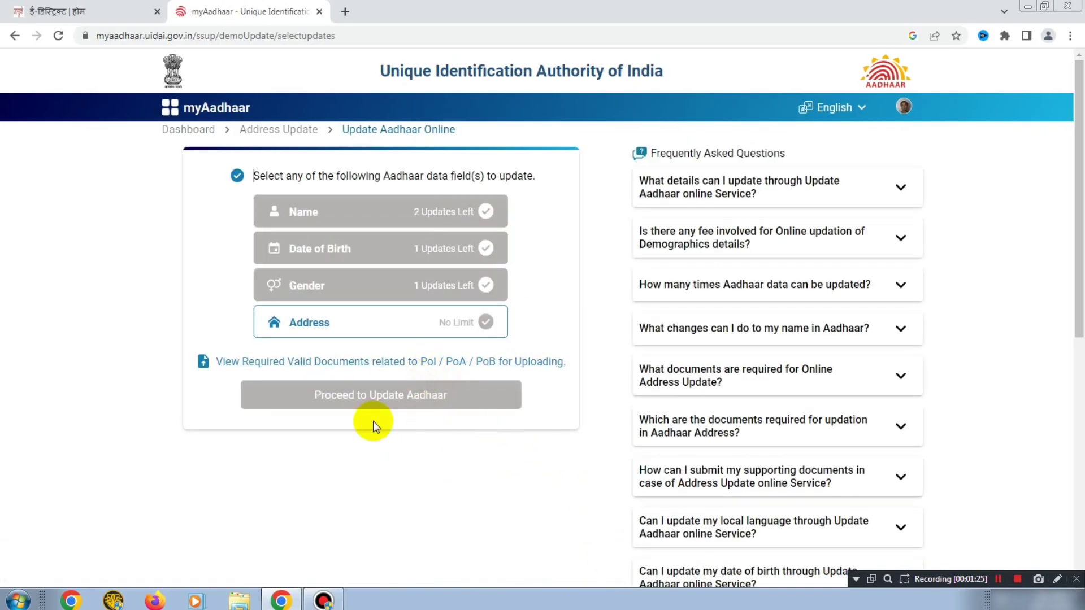
{"action": "left_click", "coordinate": [300, 326]}
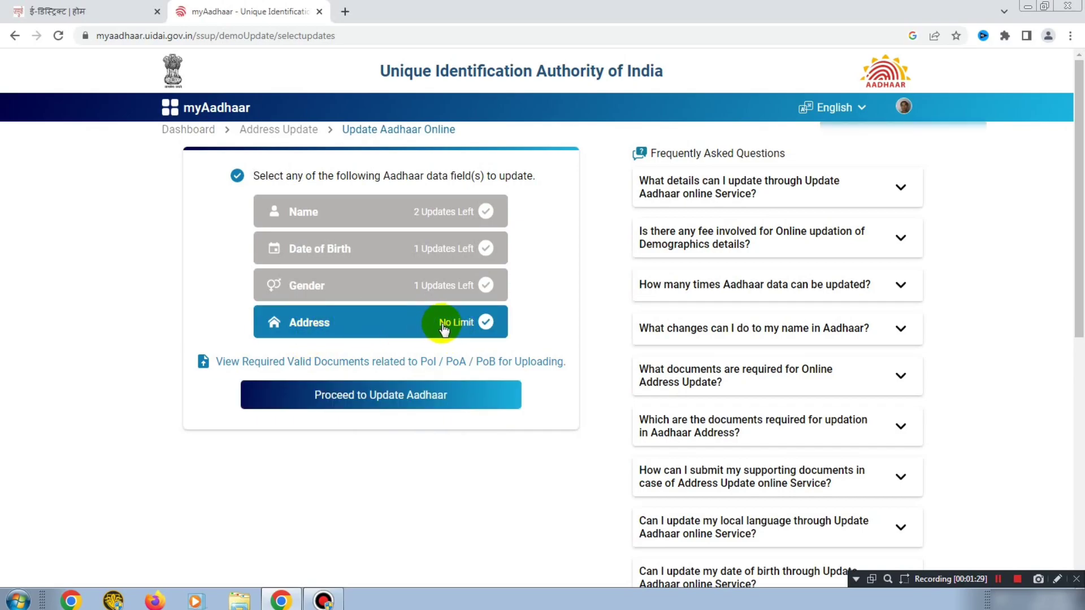
{"action": "left_click", "coordinate": [440, 395]}
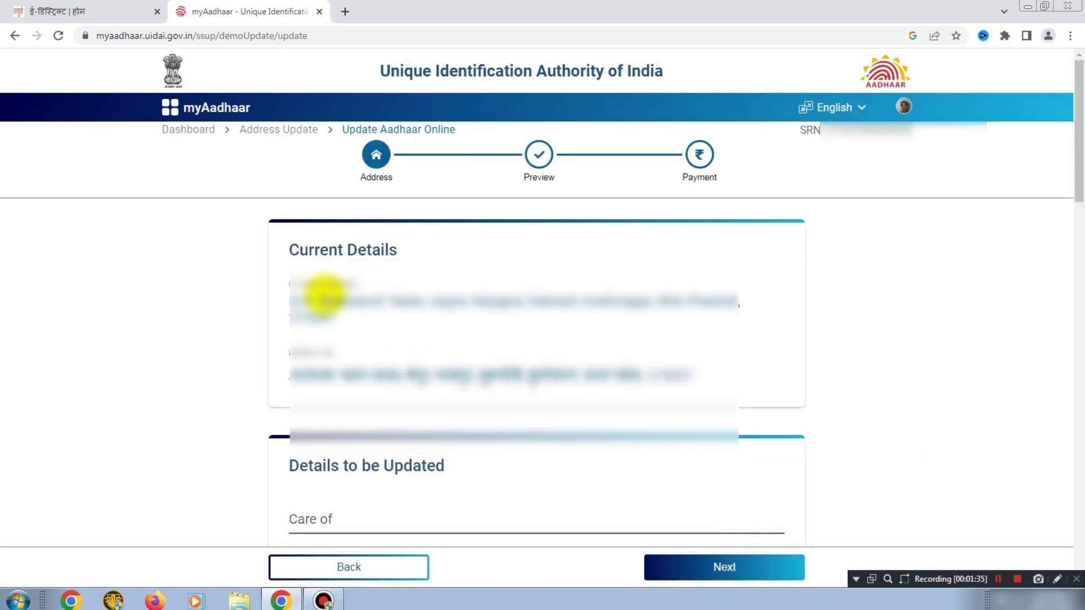
{"action": "left_click_drag", "start_coordinate": [308, 251], "coordinate": [396, 253]}
{"action": "left_click", "coordinate": [389, 274]}
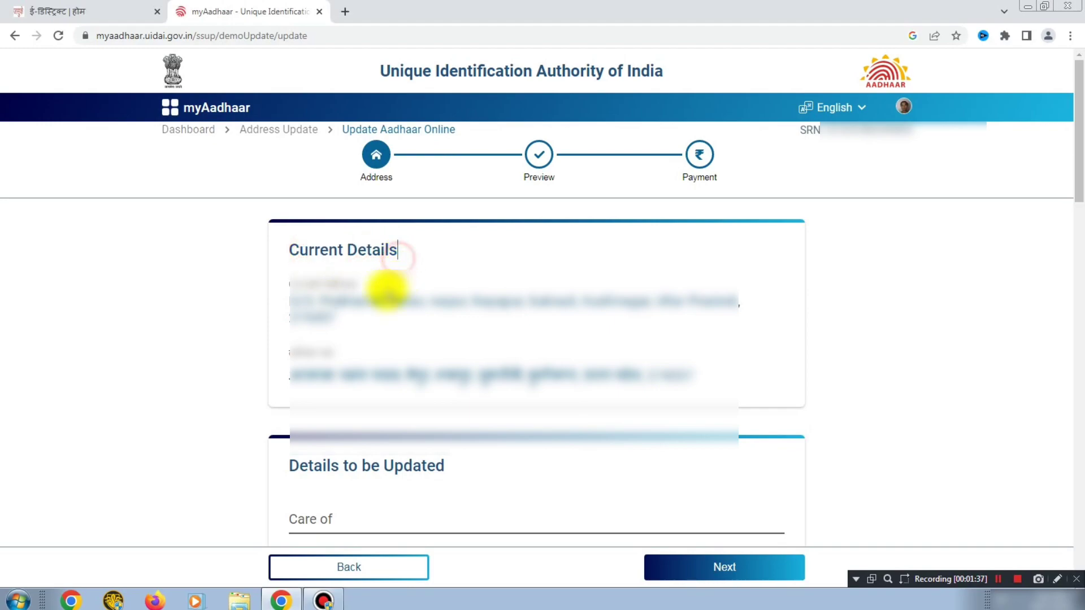
{"action": "left_click", "coordinate": [284, 302]}
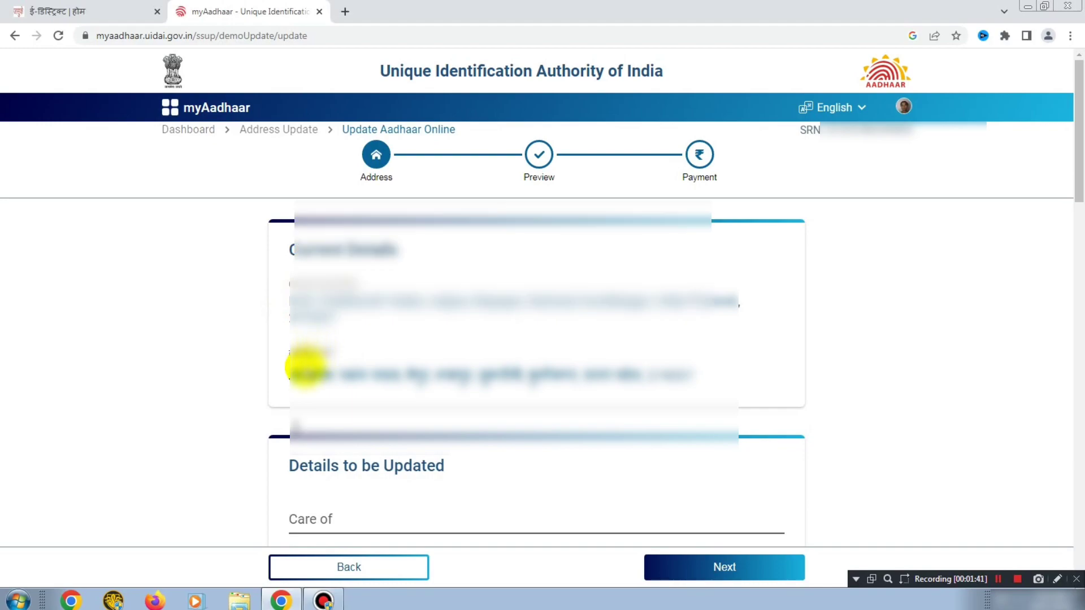
{"action": "scroll", "coordinate": [543, 396], "scroll_direction": "down", "scroll_amount": 2}
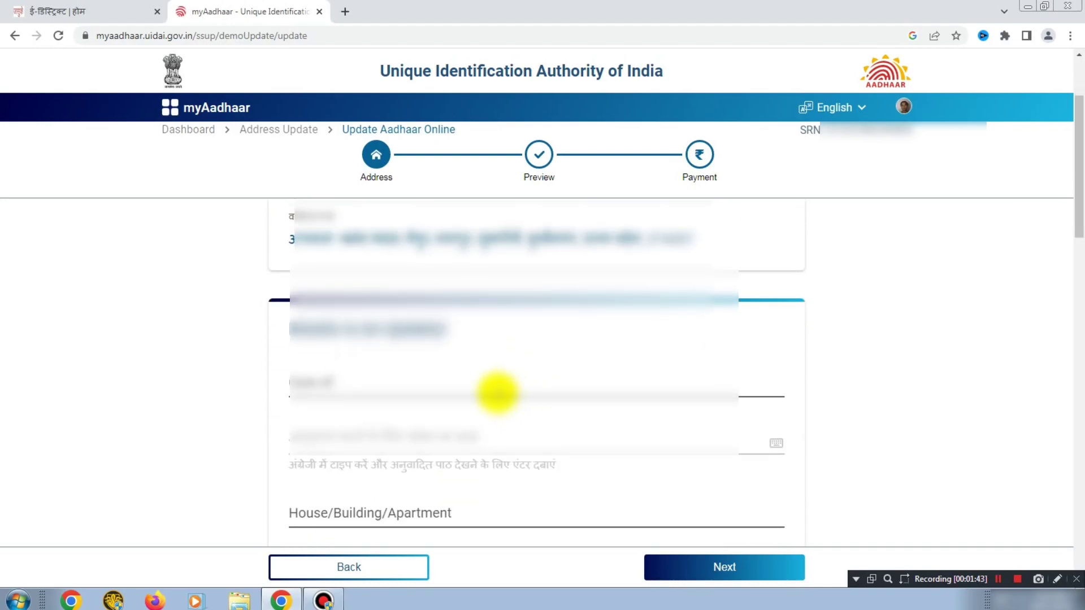
{"action": "left_click_drag", "start_coordinate": [288, 330], "coordinate": [422, 341]}
{"action": "left_click", "coordinate": [442, 346]}
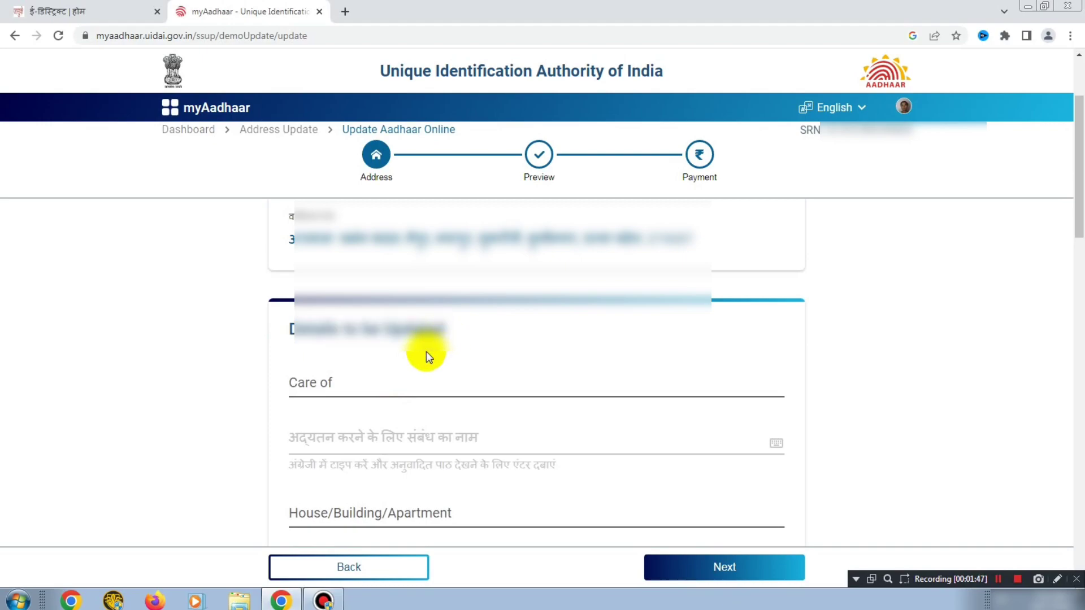
Fill in the Care of field with the relation's name under Details to be Updated
{"action": "scroll", "coordinate": [322, 388], "scroll_direction": "down", "scroll_amount": 1}
{"action": "left_click", "coordinate": [289, 316]}
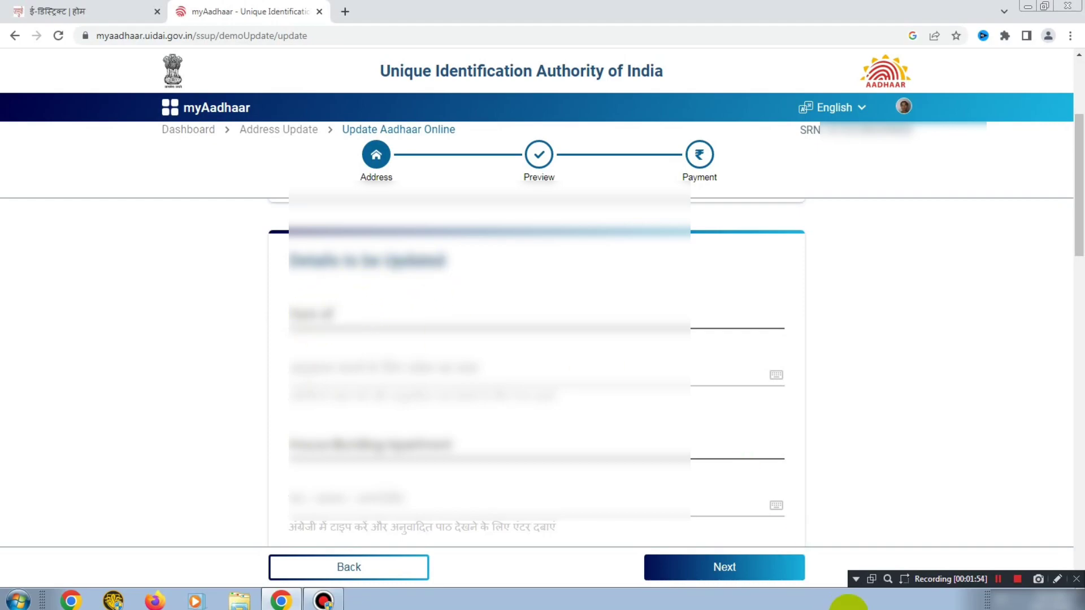
{"action": "left_click", "coordinate": [999, 578]}
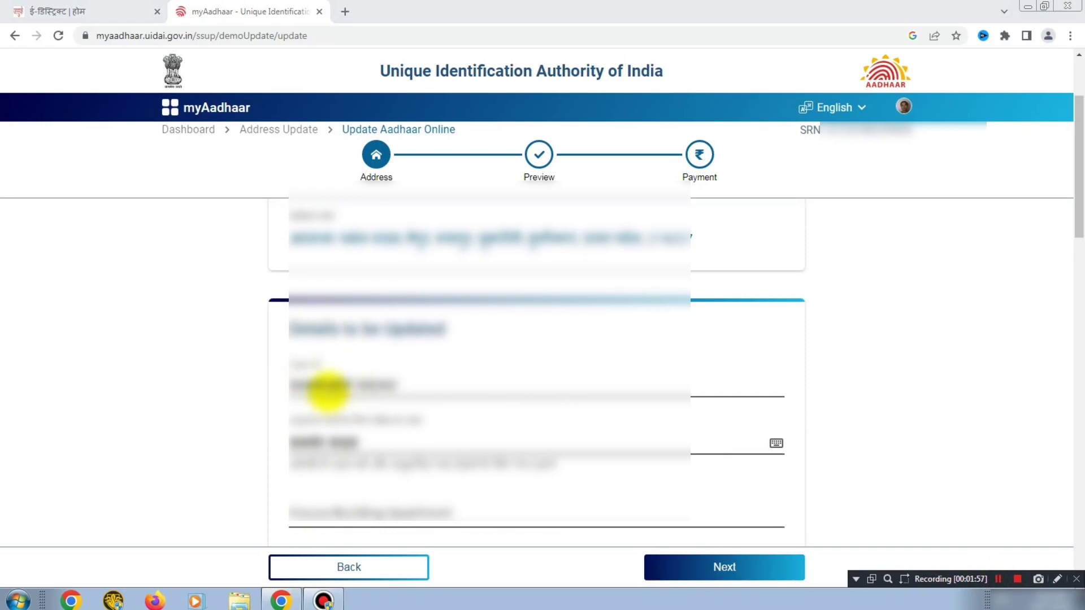
Fill in the House/Building/Apartment field of the new address and let its Hindi translation fill in
{"action": "left_click_drag", "start_coordinate": [1073, 230], "coordinate": [1078, 259]}
{"action": "left_click", "coordinate": [207, 340]}
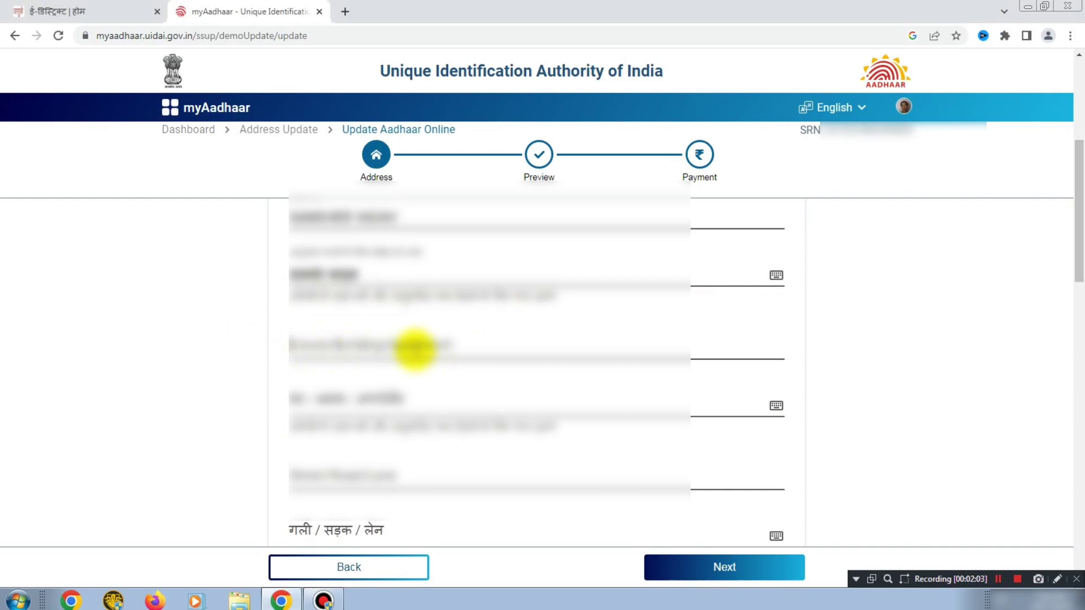
{"action": "left_click", "coordinate": [373, 345]}
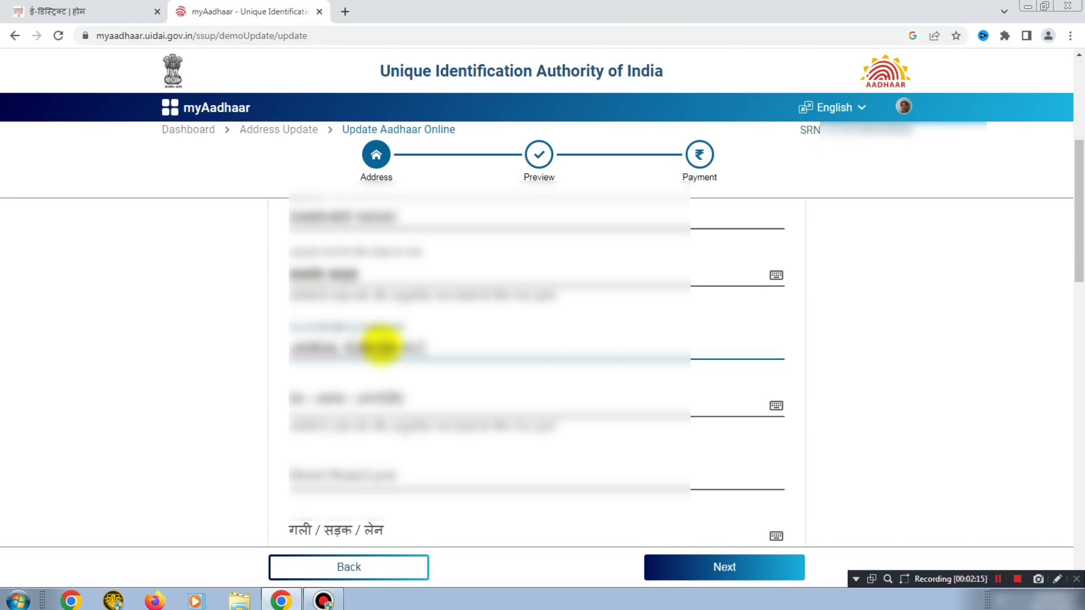
{"action": "left_click", "coordinate": [223, 388]}
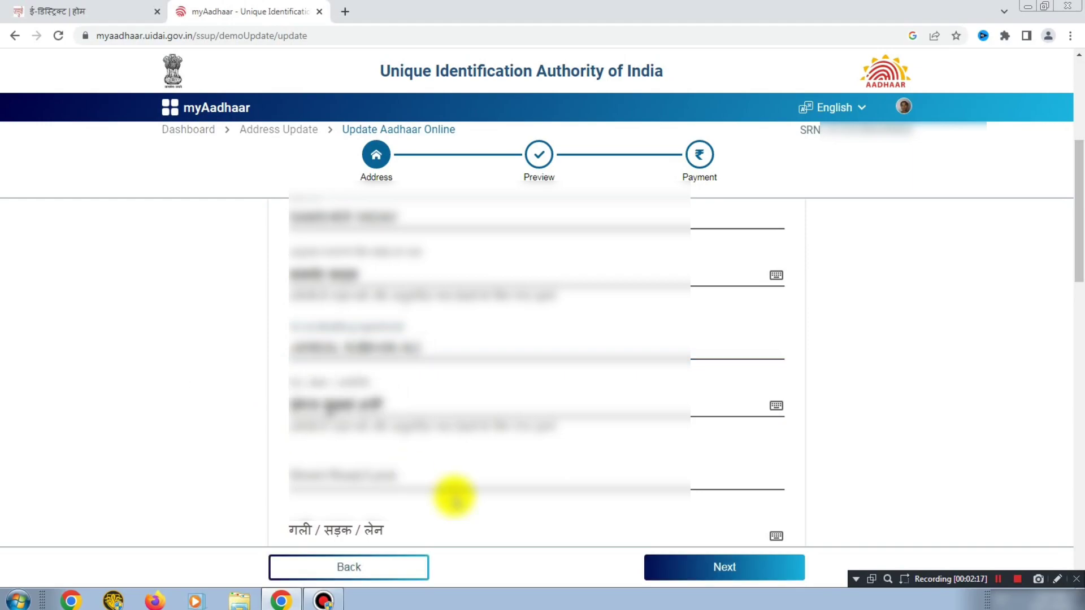
Fill in the Street/Road/Lane field of the new address and let its Hindi translation fill in
{"action": "scroll", "coordinate": [417, 452], "scroll_direction": "down", "scroll_amount": 3}
{"action": "scroll", "coordinate": [351, 271], "scroll_direction": "up", "scroll_amount": 1}
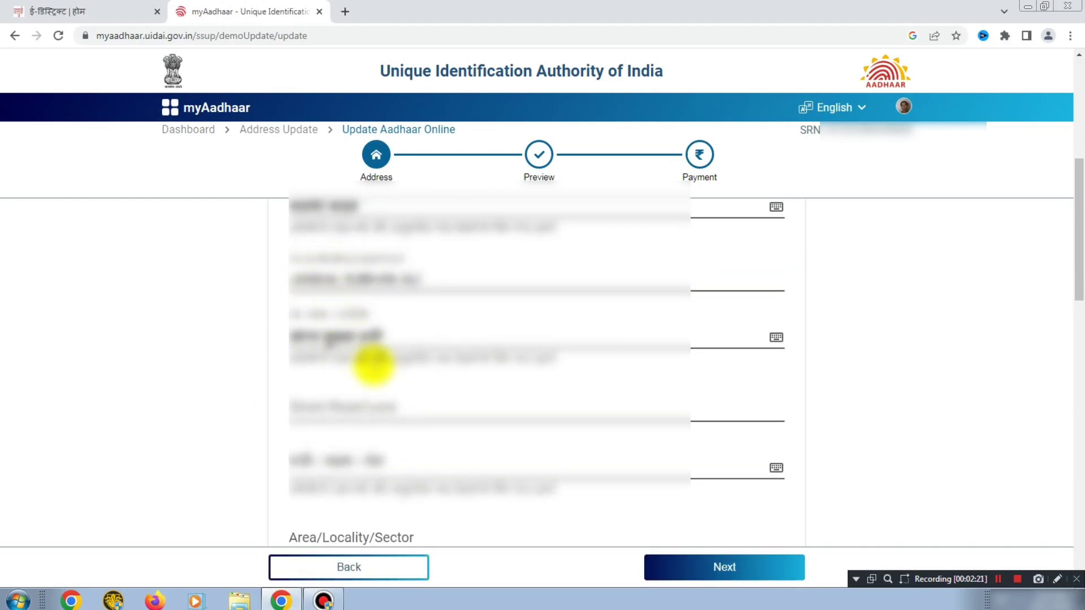
{"action": "scroll", "coordinate": [371, 407], "scroll_direction": "down", "scroll_amount": 1}
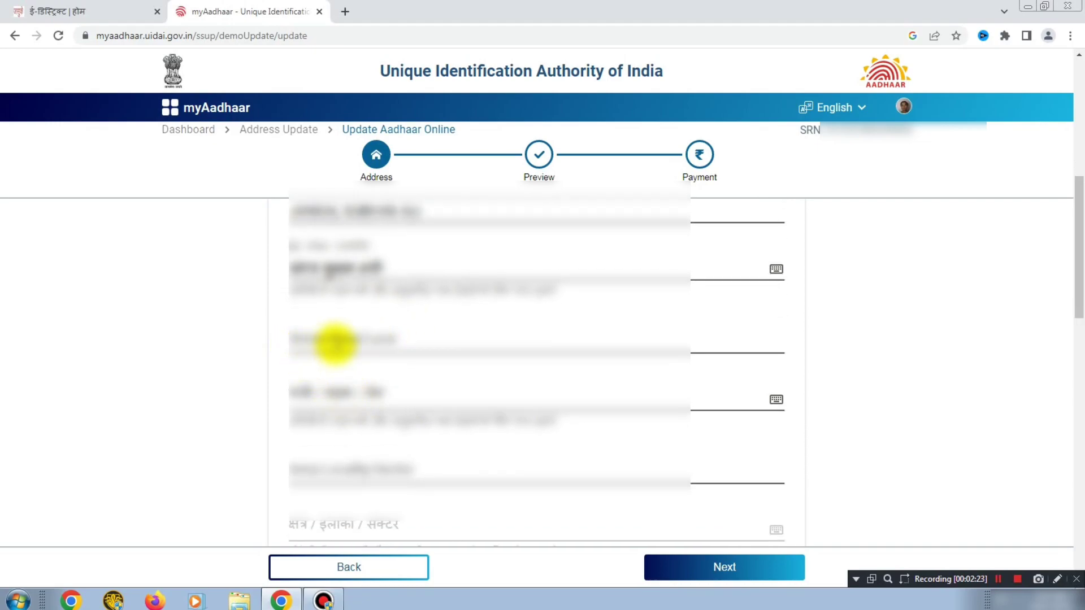
{"action": "left_click", "coordinate": [370, 344]}
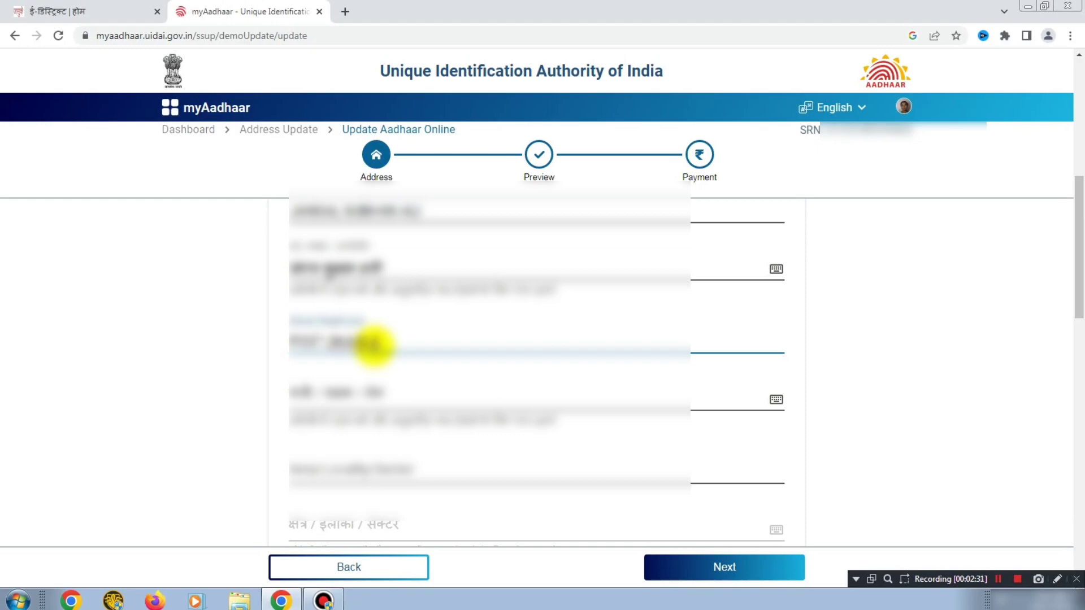
{"action": "left_click", "coordinate": [296, 410]}
Leave the area and landmark blank and enter the postal Pincode of the new address
{"action": "scroll", "coordinate": [239, 367], "scroll_direction": "down", "scroll_amount": 1}
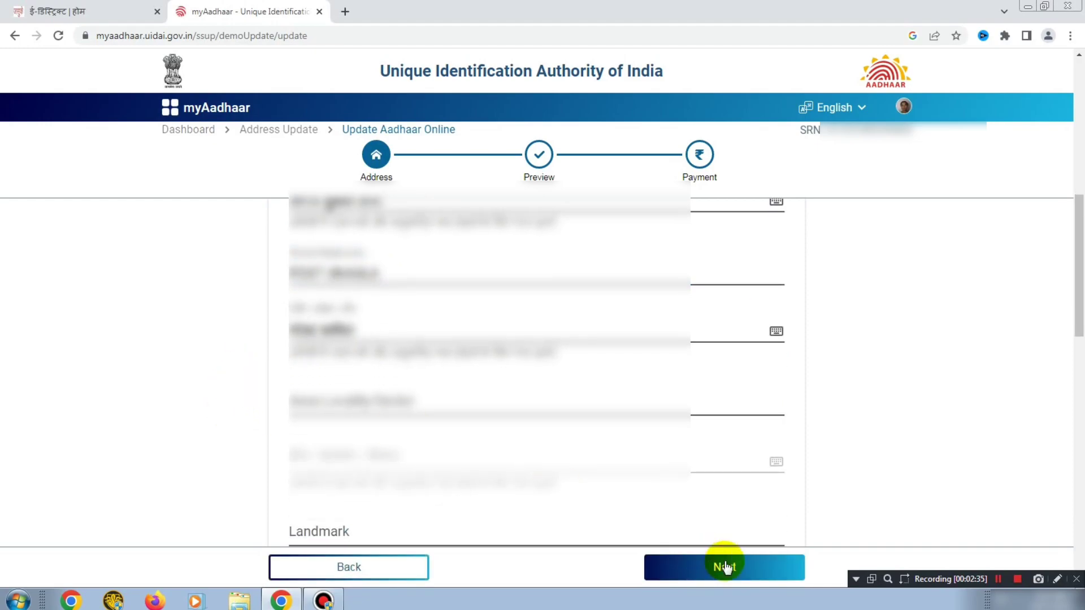
{"action": "scroll", "coordinate": [992, 582], "scroll_direction": "down", "scroll_amount": 1}
{"action": "left_click", "coordinate": [997, 580]}
{"action": "left_click_drag", "start_coordinate": [1081, 310], "coordinate": [1079, 358]}
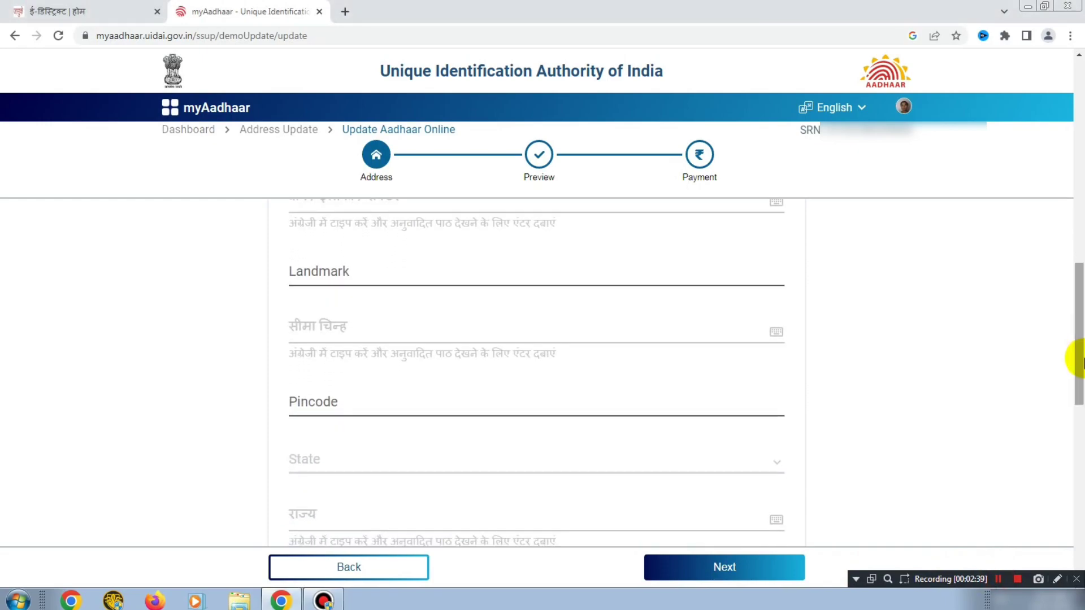
{"action": "left_click_drag", "start_coordinate": [284, 405], "coordinate": [318, 403]}
{"action": "left_click", "coordinate": [390, 443]}
{"action": "left_click", "coordinate": [348, 400]}
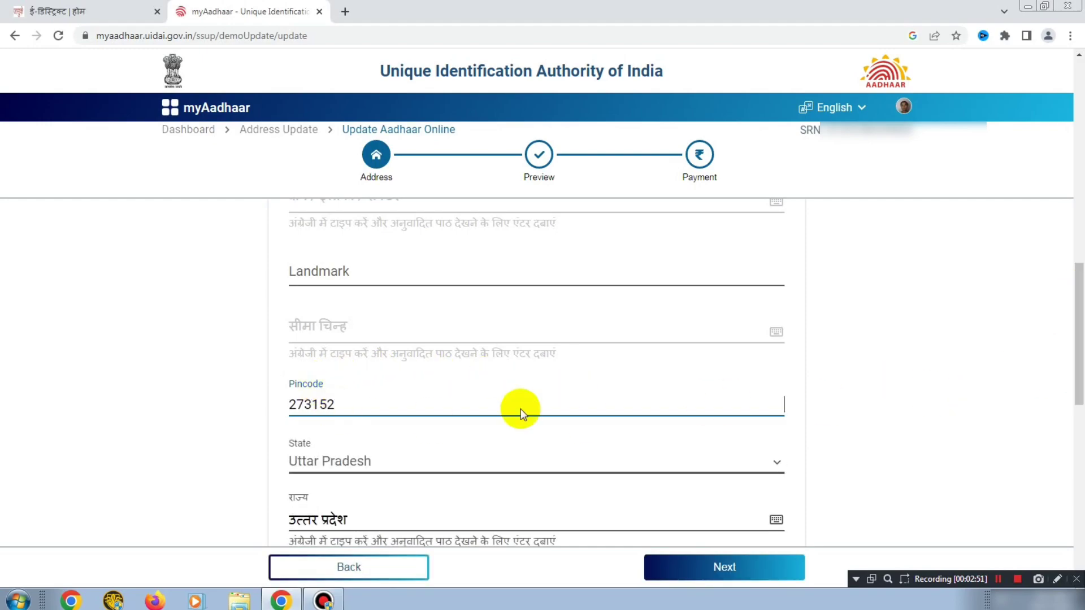
Select the village and the post office of the new address from the available options
{"action": "left_click_drag", "start_coordinate": [1073, 325], "coordinate": [1077, 359]}
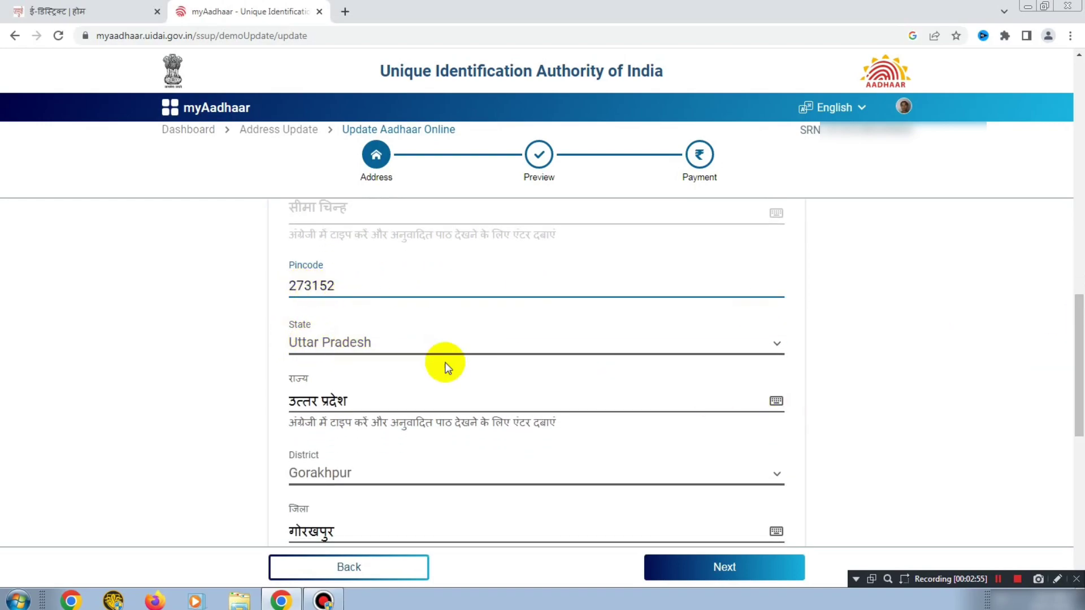
{"action": "left_click_drag", "start_coordinate": [1076, 382], "coordinate": [1075, 399]}
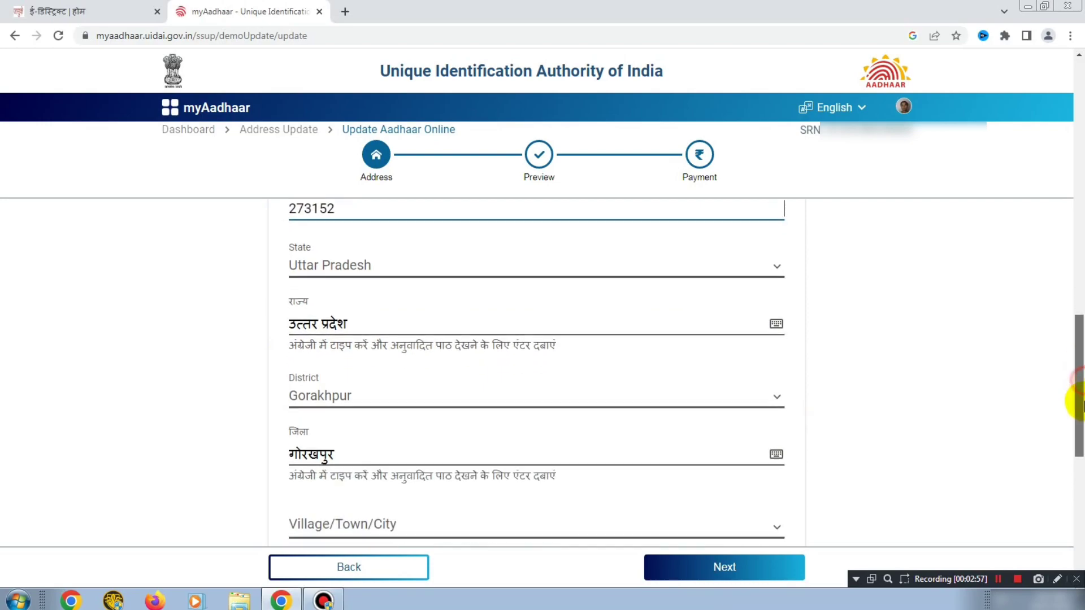
{"action": "left_click_drag", "start_coordinate": [1075, 351], "coordinate": [1079, 403]}
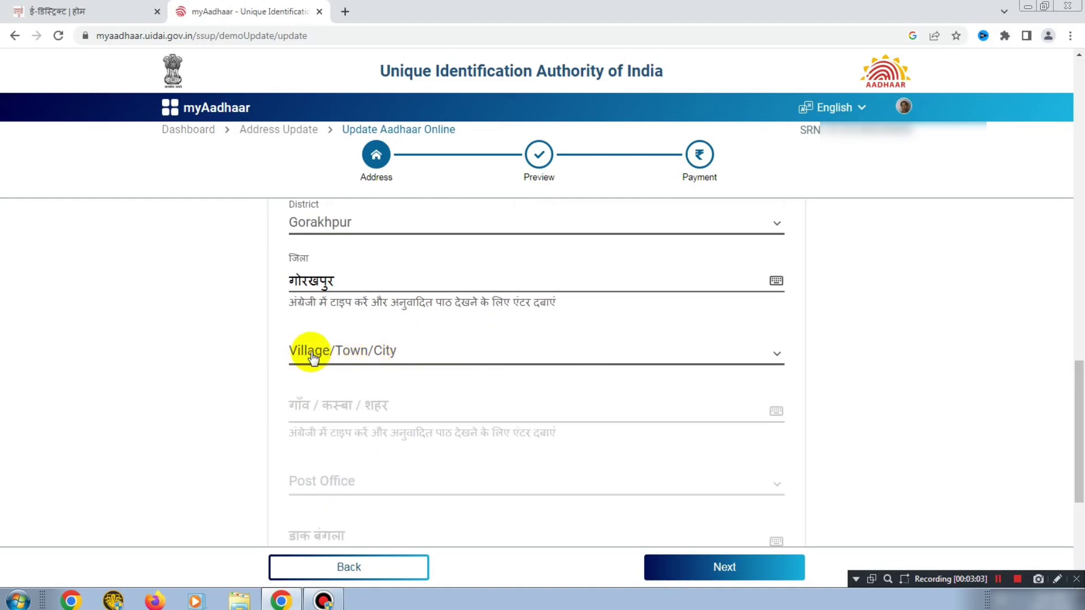
{"action": "left_click", "coordinate": [404, 357]}
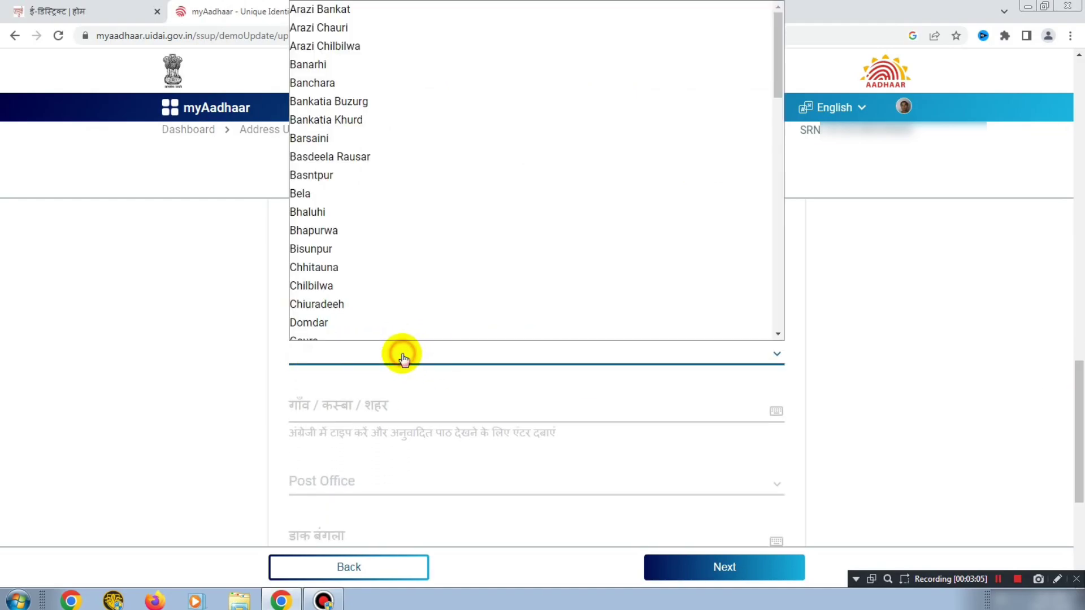
{"action": "left_click_drag", "start_coordinate": [779, 53], "coordinate": [780, 92]}
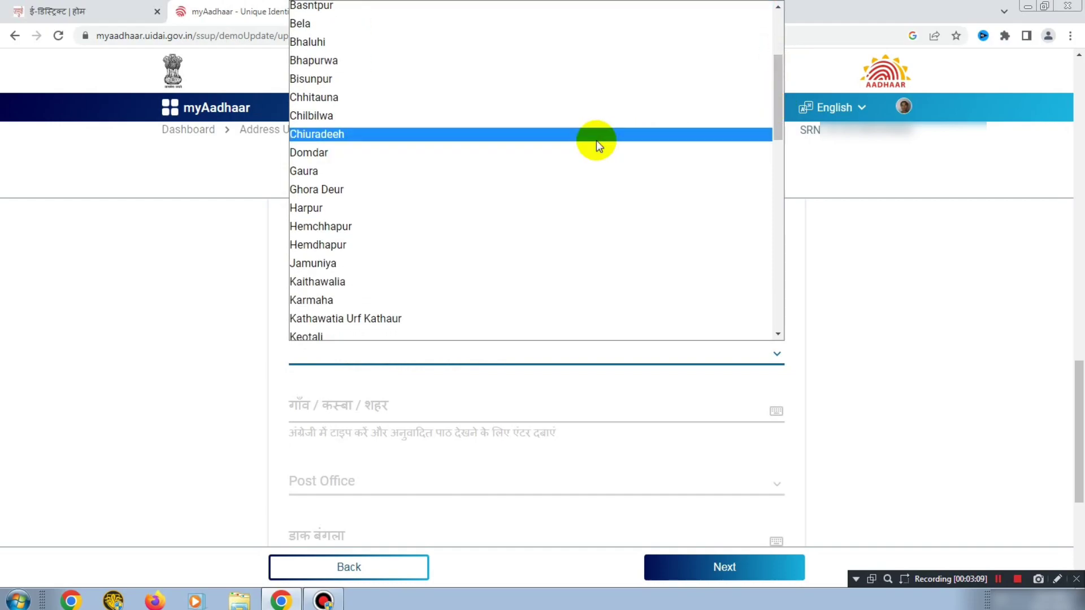
{"action": "key", "text": "j"}
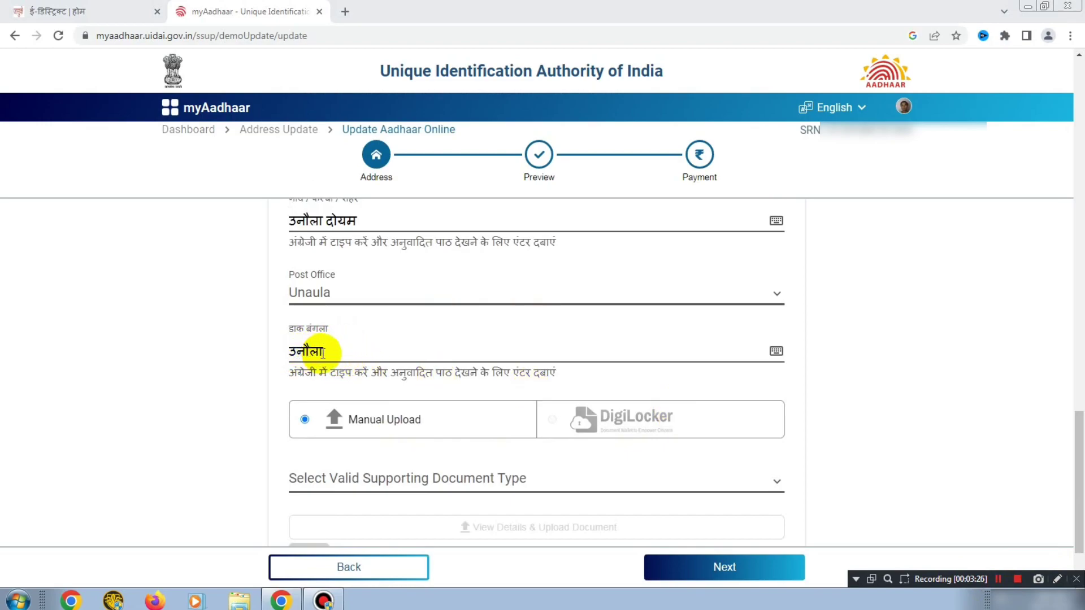
Keep manual upload and choose Standard Certificate by Village Panchayat Head/President or Mukhiya/Village Panchayat Secretary as the supporting document type, accepting its advisory
{"action": "left_click", "coordinate": [366, 421]}
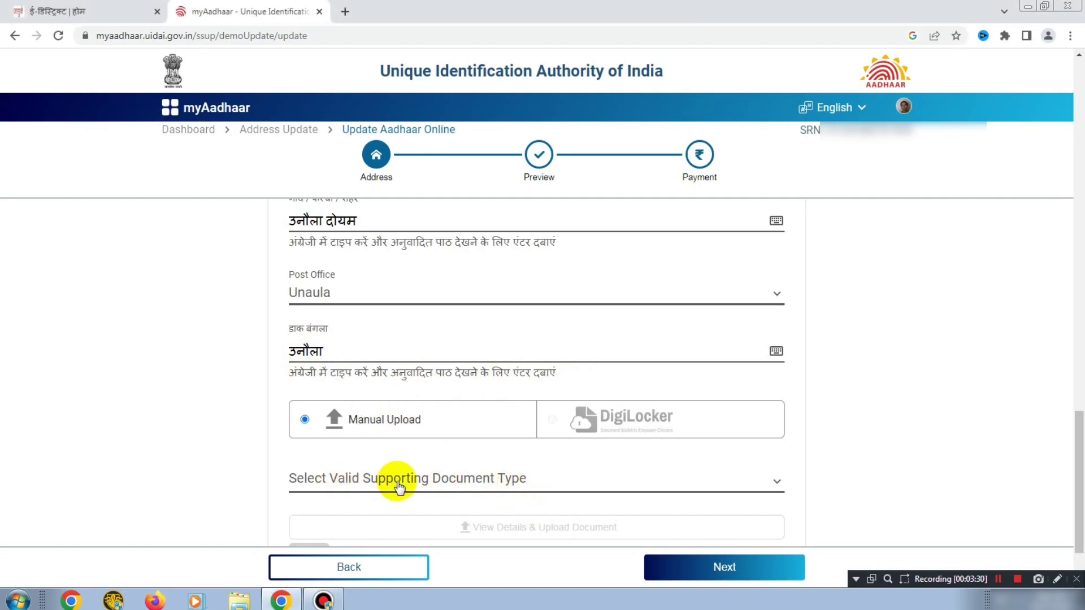
{"action": "scroll", "coordinate": [395, 484], "scroll_direction": "down", "scroll_amount": 1}
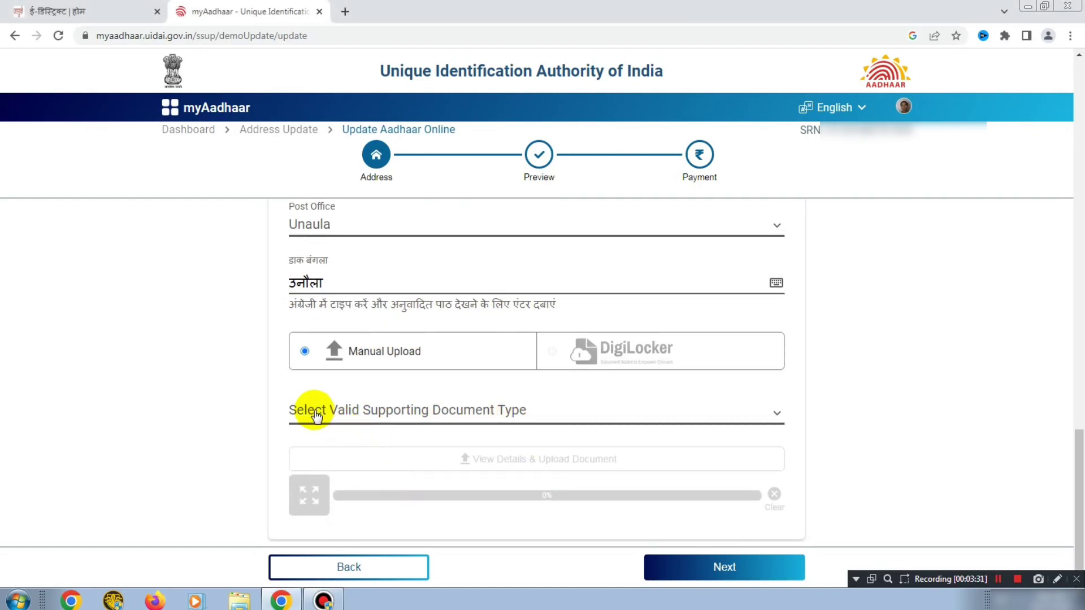
{"action": "left_click", "coordinate": [455, 417]}
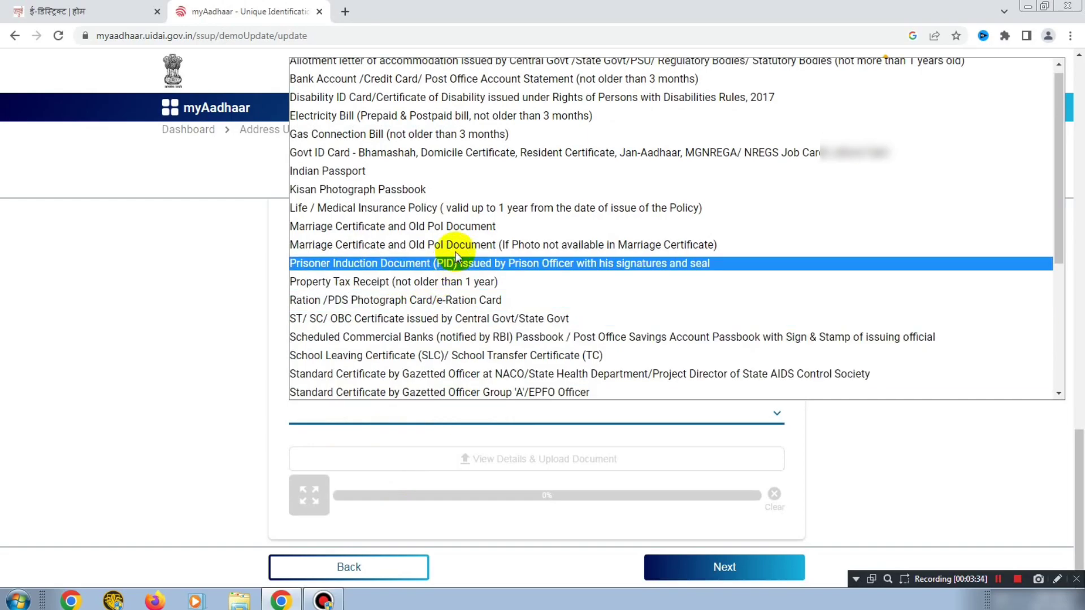
{"action": "scroll", "coordinate": [456, 250], "scroll_direction": "down", "scroll_amount": 4}
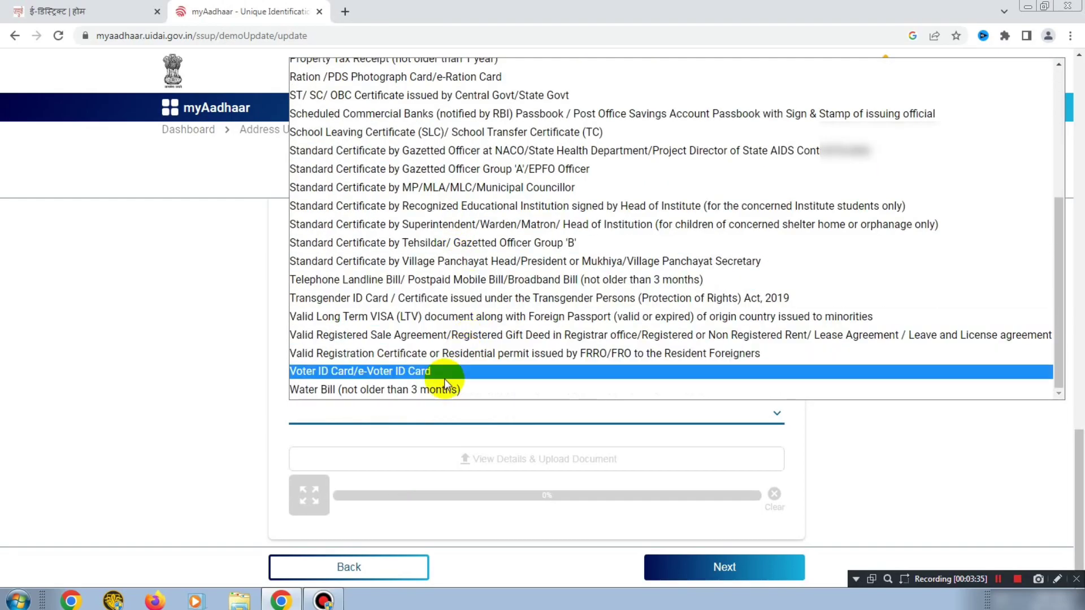
{"action": "scroll", "coordinate": [415, 107], "scroll_direction": "up", "scroll_amount": 4}
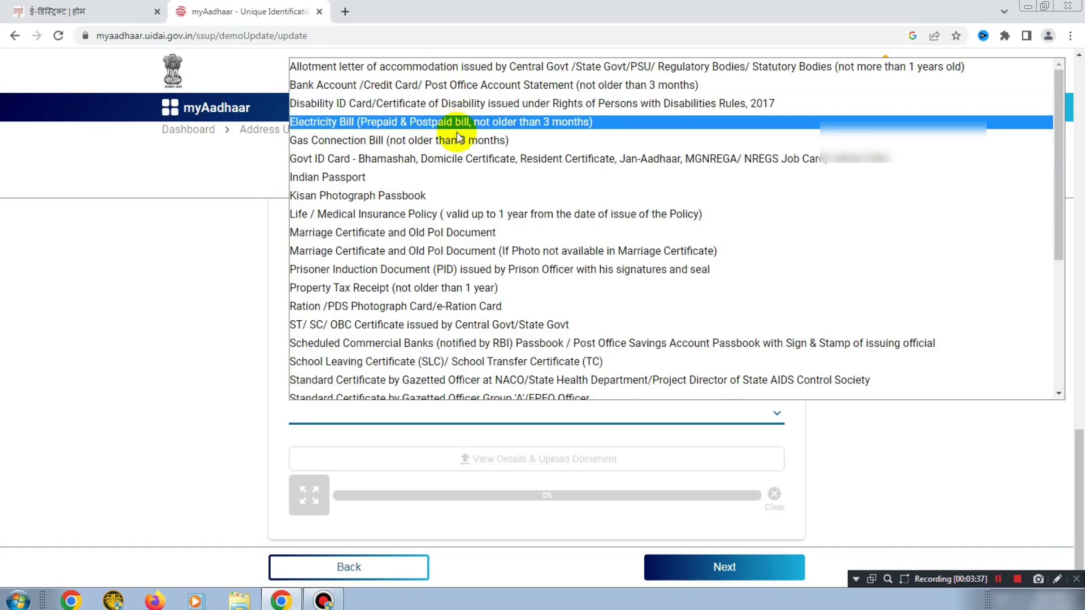
{"action": "scroll", "coordinate": [466, 266], "scroll_direction": "down", "scroll_amount": 4}
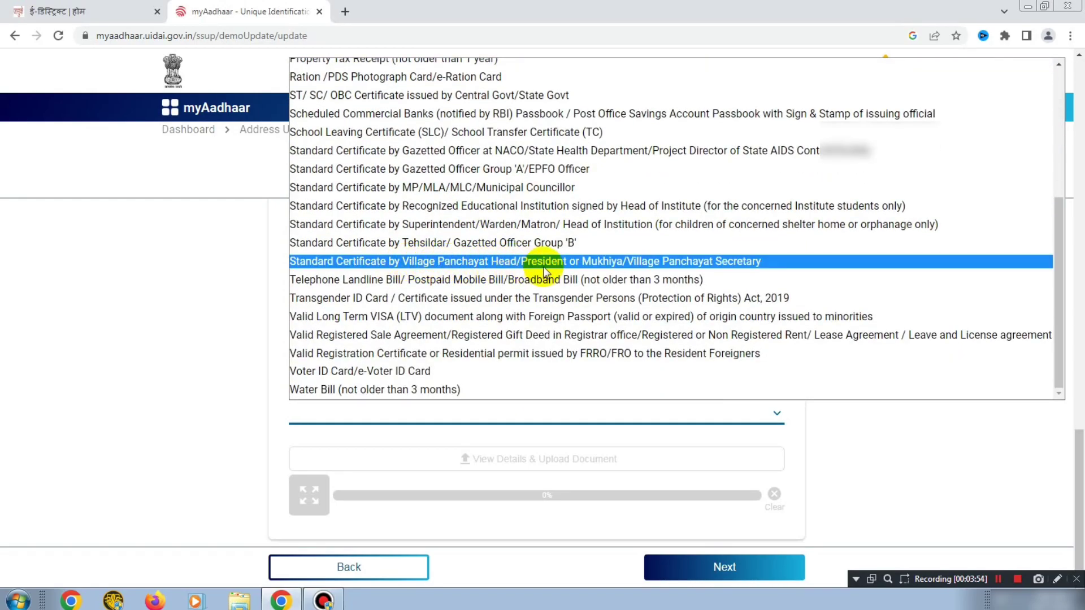
{"action": "left_click", "coordinate": [609, 263]}
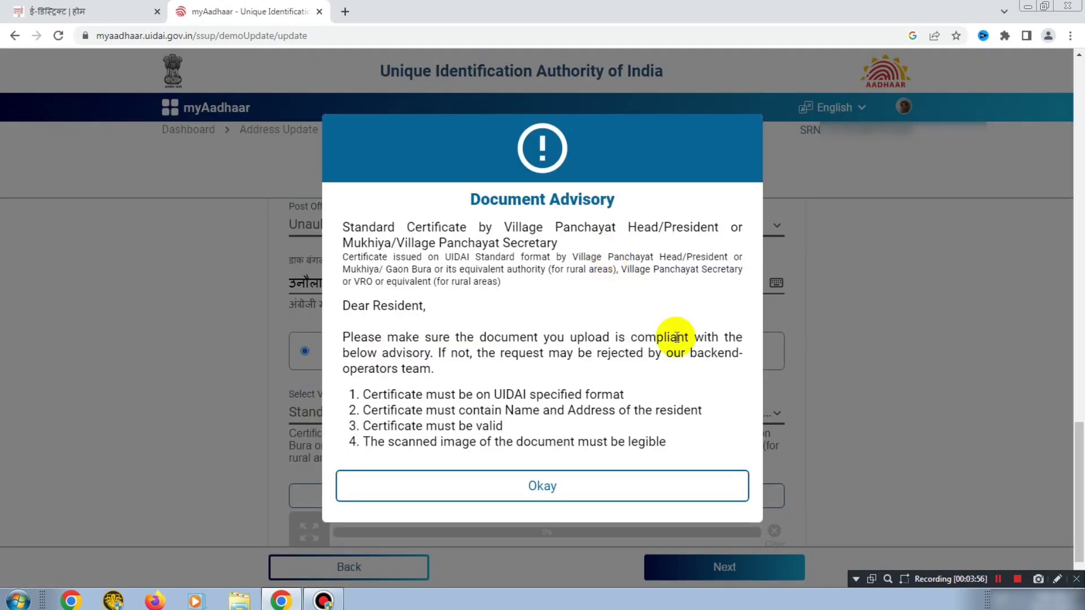
{"action": "left_click", "coordinate": [638, 489]}
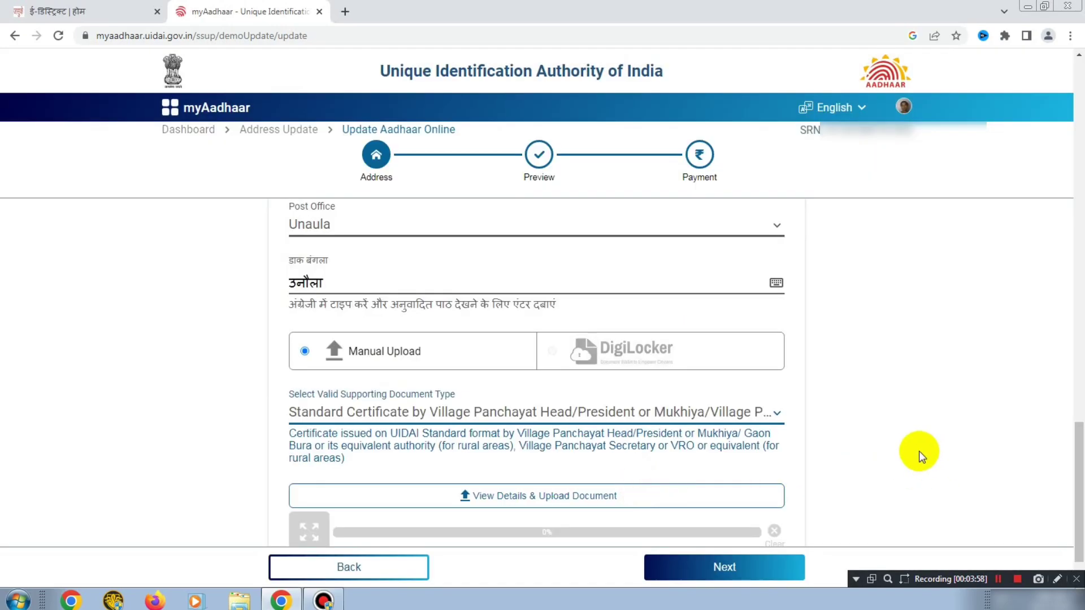
Upload the Firefox-icon file F from the applicant's folder inside UPDATE ADHAR CARD on drive D: as the supporting document
{"action": "scroll", "coordinate": [847, 452], "scroll_direction": "down", "scroll_amount": 1}
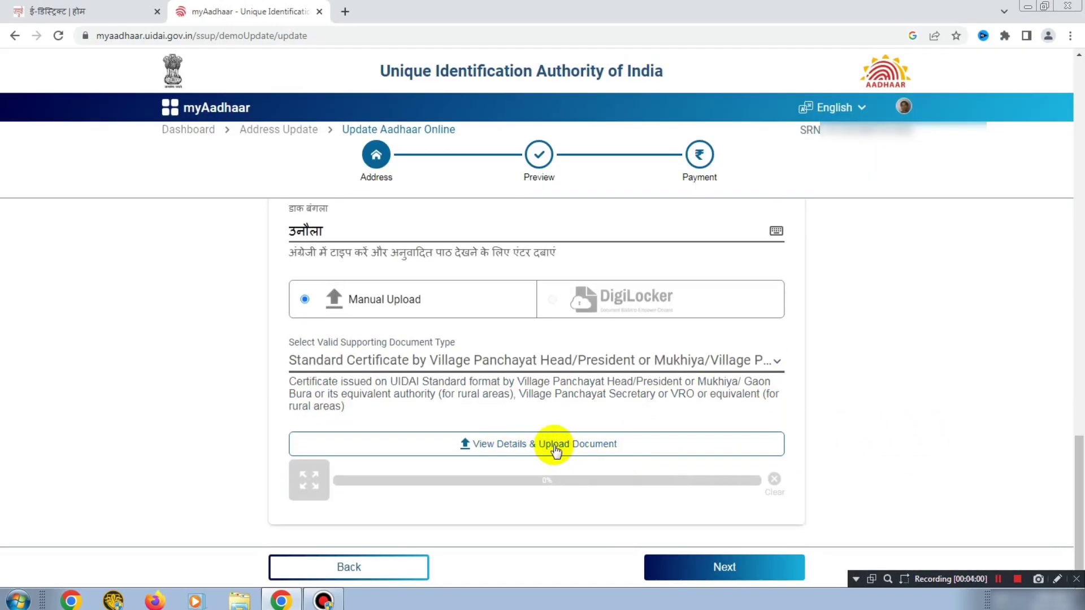
{"action": "left_click", "coordinate": [557, 448]}
{"action": "left_click", "coordinate": [407, 362]}
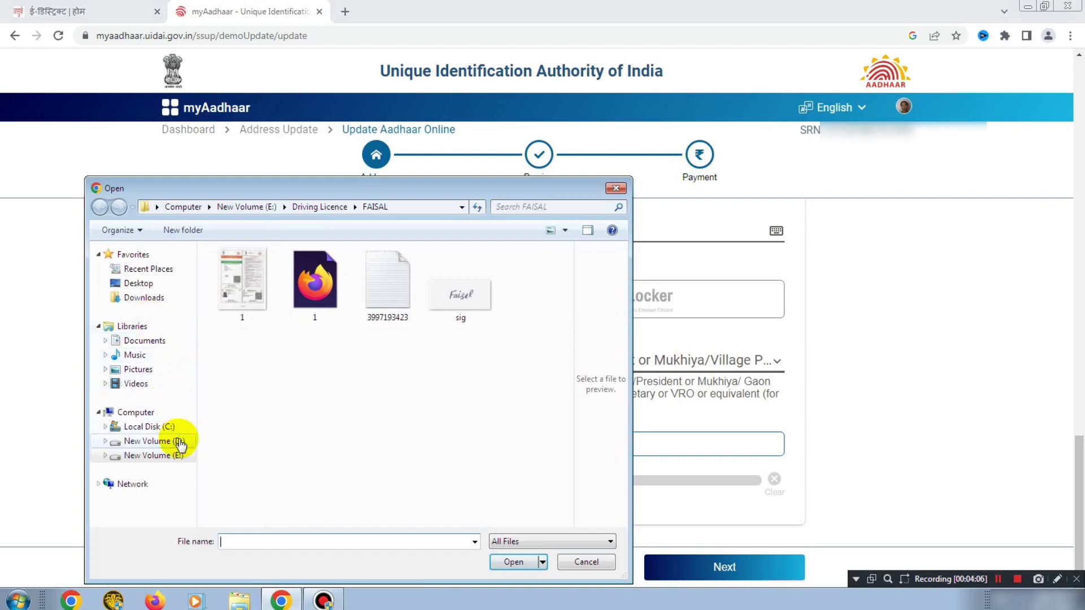
{"action": "left_click", "coordinate": [178, 441]}
{"action": "left_click_drag", "start_coordinate": [567, 278], "coordinate": [566, 344]}
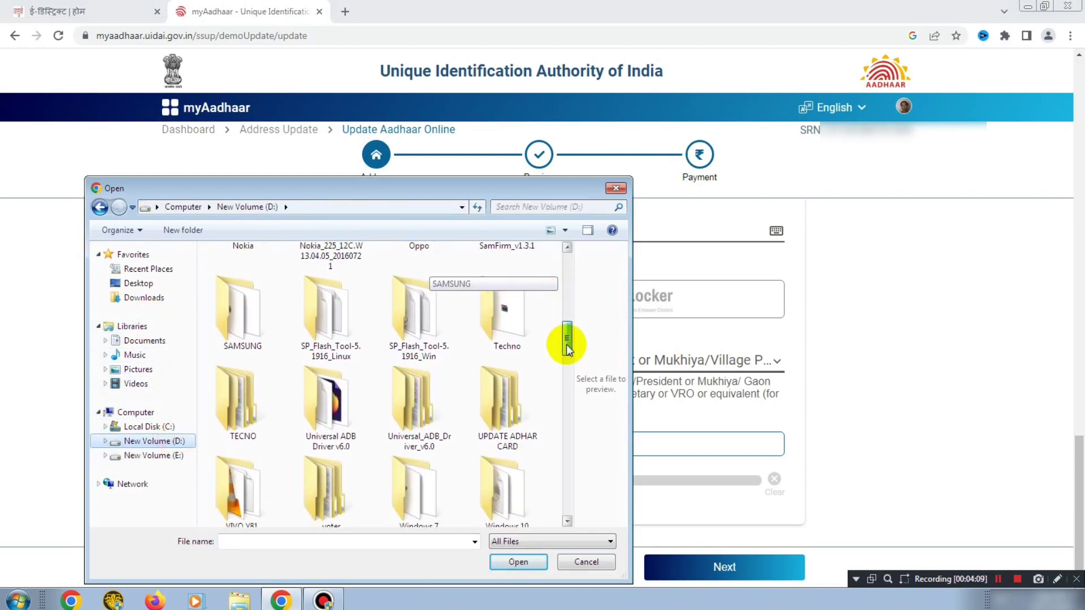
{"action": "double_click", "coordinate": [504, 413]}
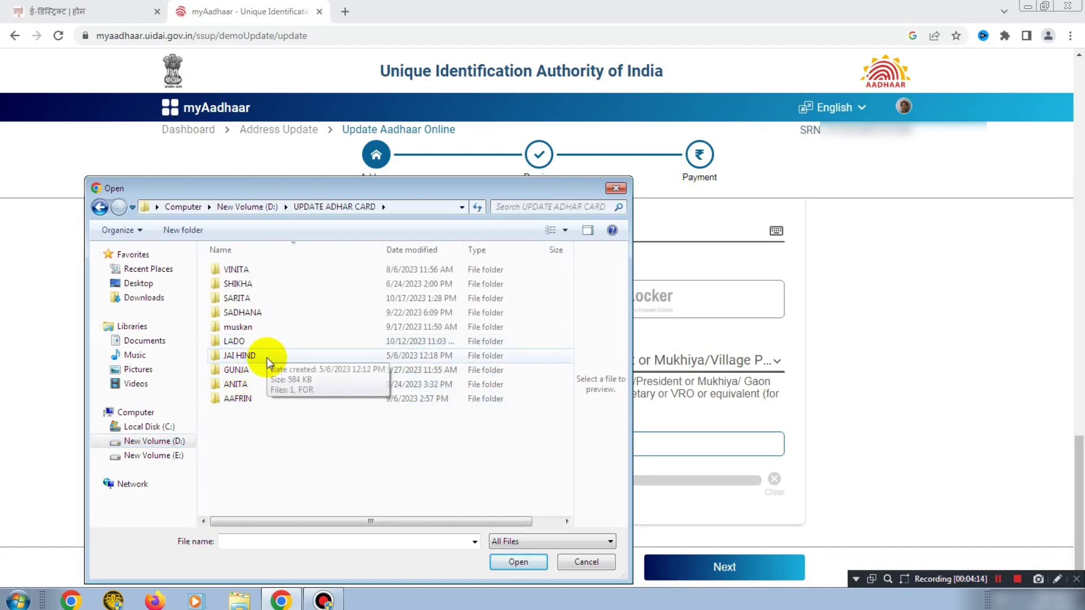
{"action": "double_click", "coordinate": [253, 296]}
{"action": "left_click", "coordinate": [318, 280]}
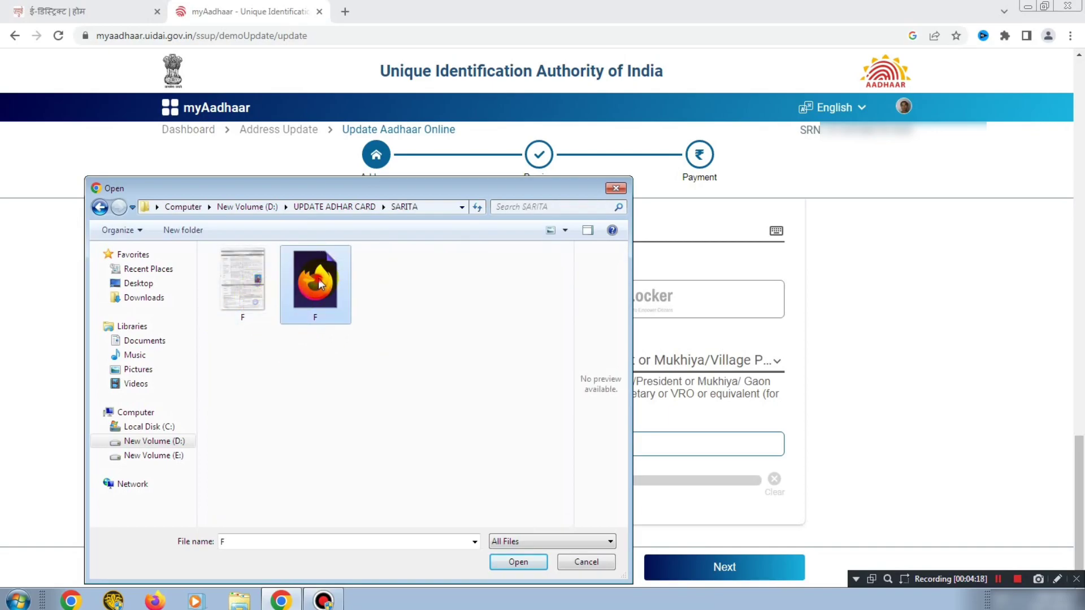
{"action": "double_click", "coordinate": [318, 278]}
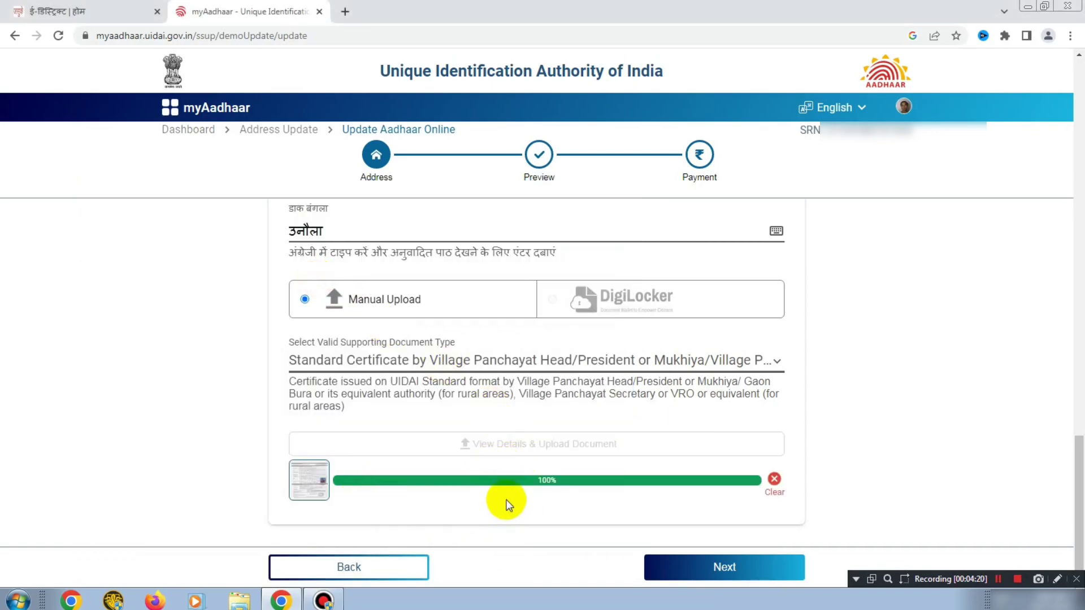
Check the enlarged image of the uploaded certificate and continue to the Preview stage
{"action": "left_click", "coordinate": [310, 481]}
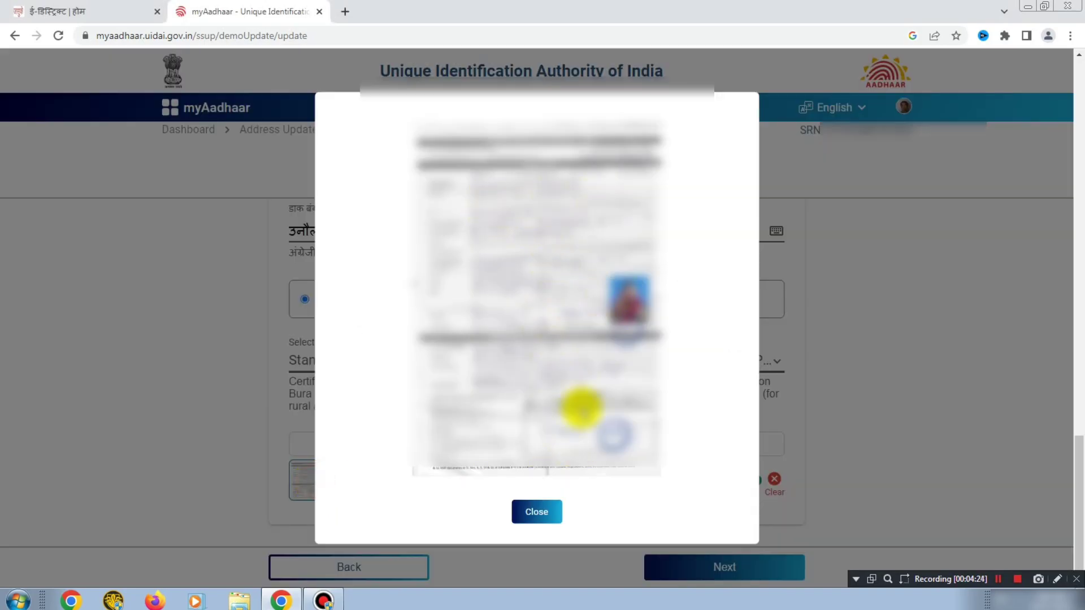
{"action": "left_click", "coordinate": [537, 513]}
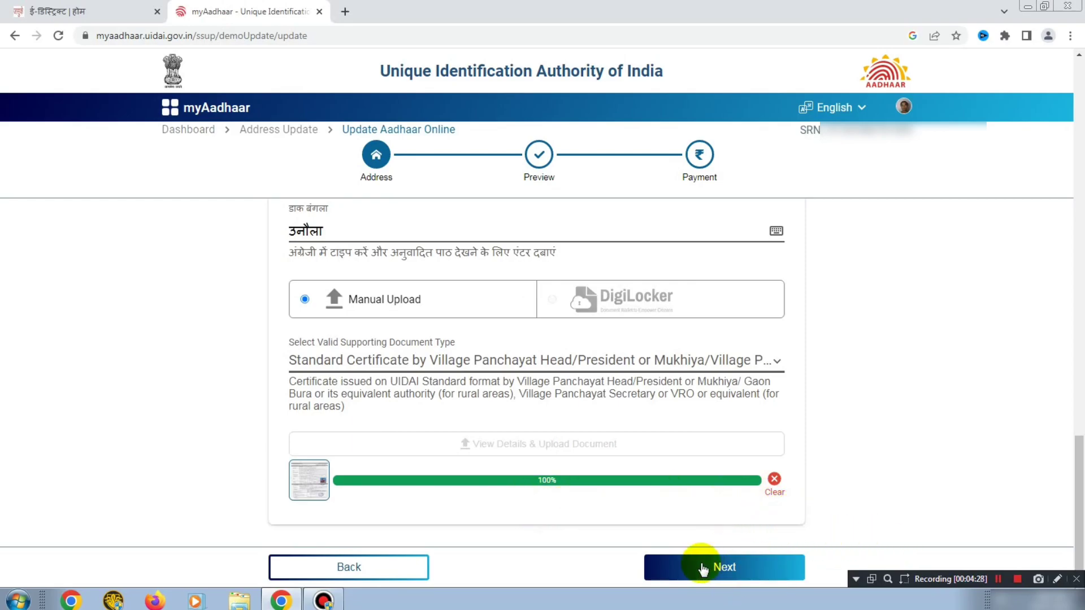
{"action": "left_click", "coordinate": [729, 571]}
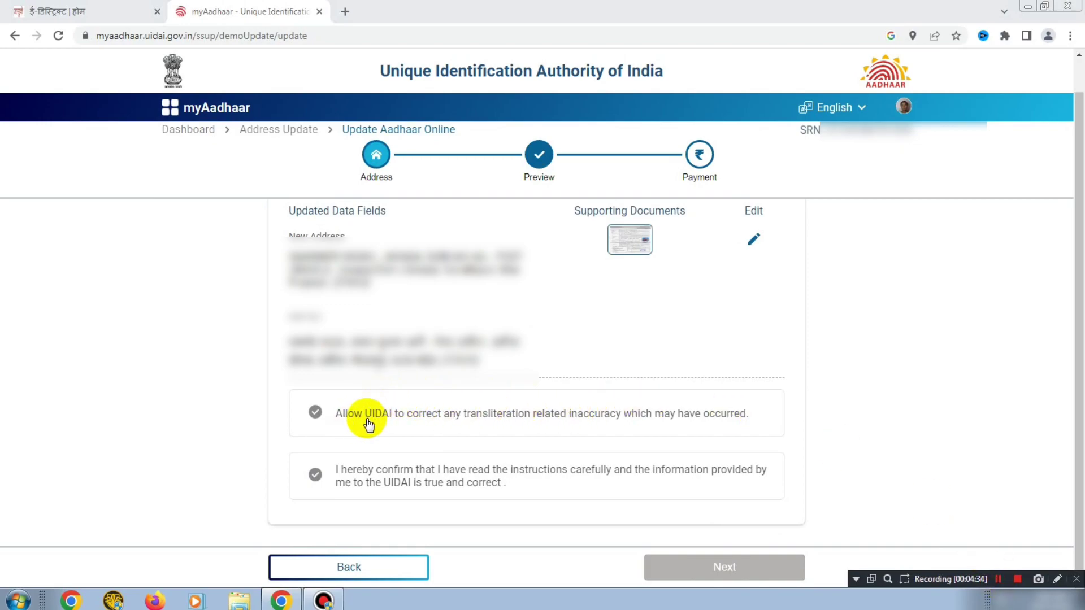
Accept the transliteration-correction and information-accuracy declarations and review the new address in English and Hindi
{"action": "left_click", "coordinate": [381, 417]}
{"action": "left_click", "coordinate": [427, 480]}
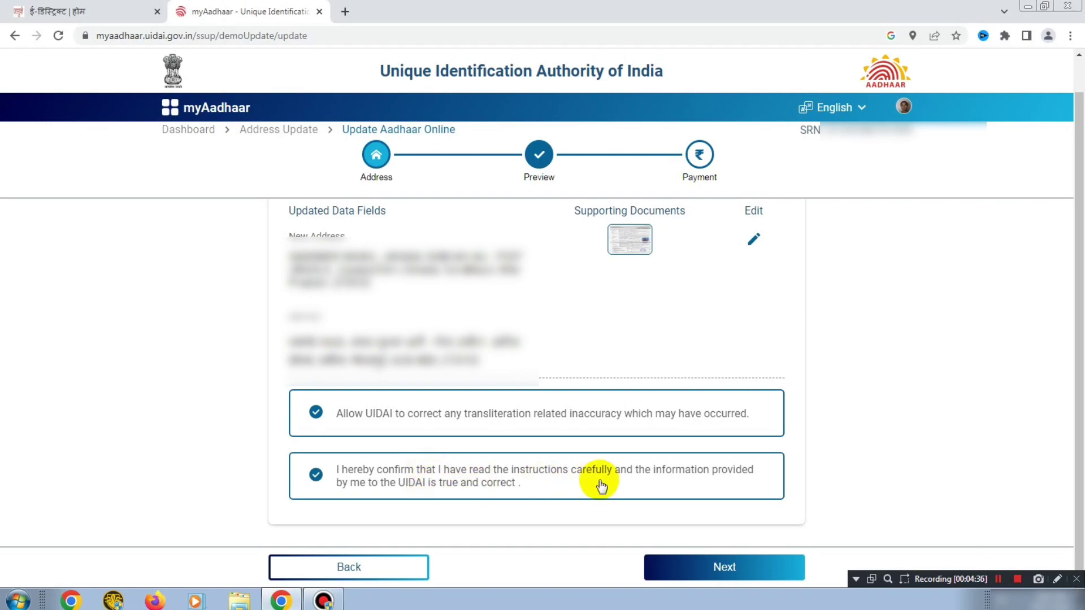
{"action": "left_click_drag", "start_coordinate": [276, 259], "coordinate": [490, 284]}
{"action": "left_click", "coordinate": [498, 288]}
{"action": "left_click_drag", "start_coordinate": [286, 312], "coordinate": [344, 322]}
{"action": "left_click_drag", "start_coordinate": [286, 342], "coordinate": [469, 331]}
{"action": "left_click", "coordinate": [480, 328]}
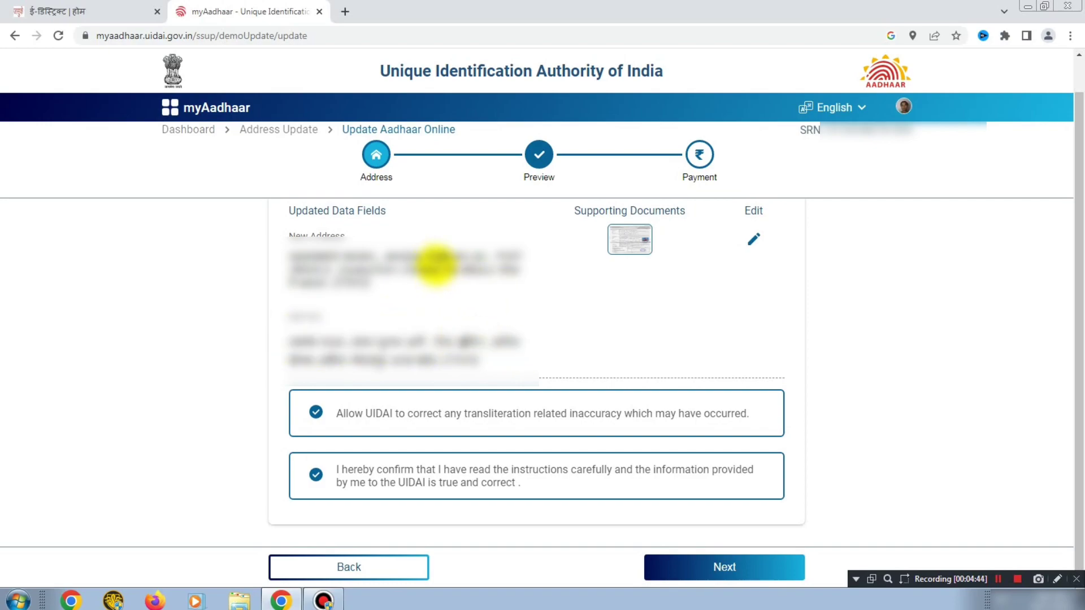
Continue to the payment stage, accept the Payments / Cancellation / Refunds declaration and pay the Rs. 50 fee through Razorpay
{"action": "left_click", "coordinate": [734, 570]}
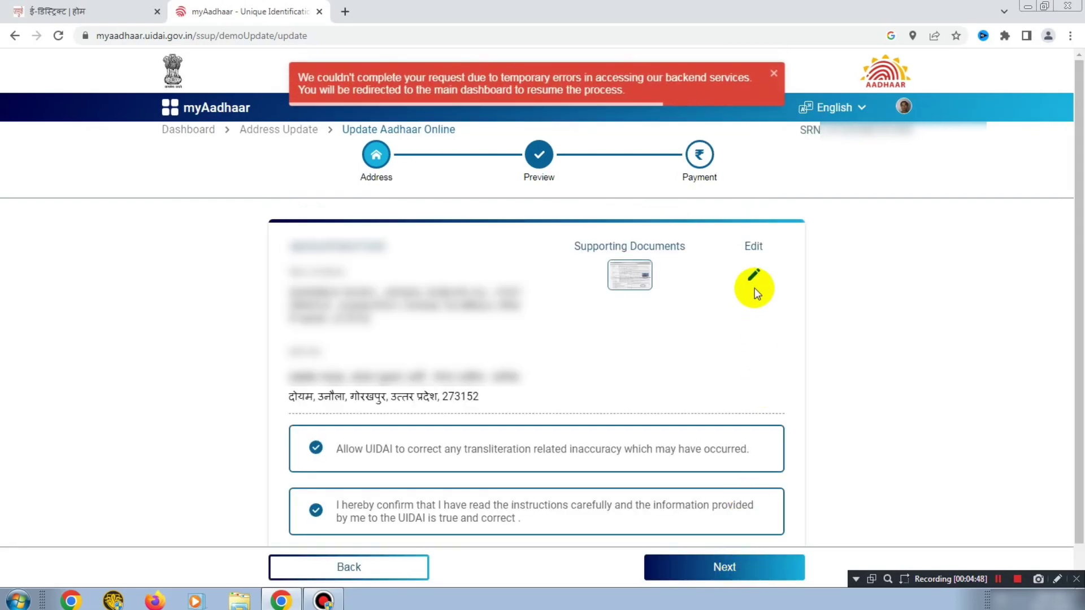
{"action": "left_click", "coordinate": [775, 74]}
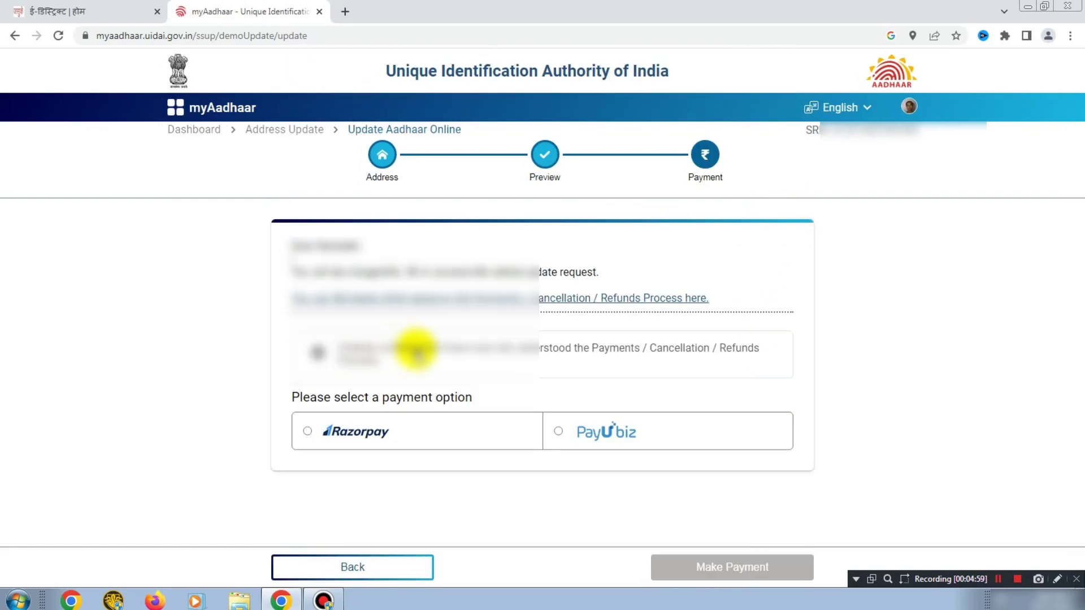
{"action": "left_click", "coordinate": [621, 355]}
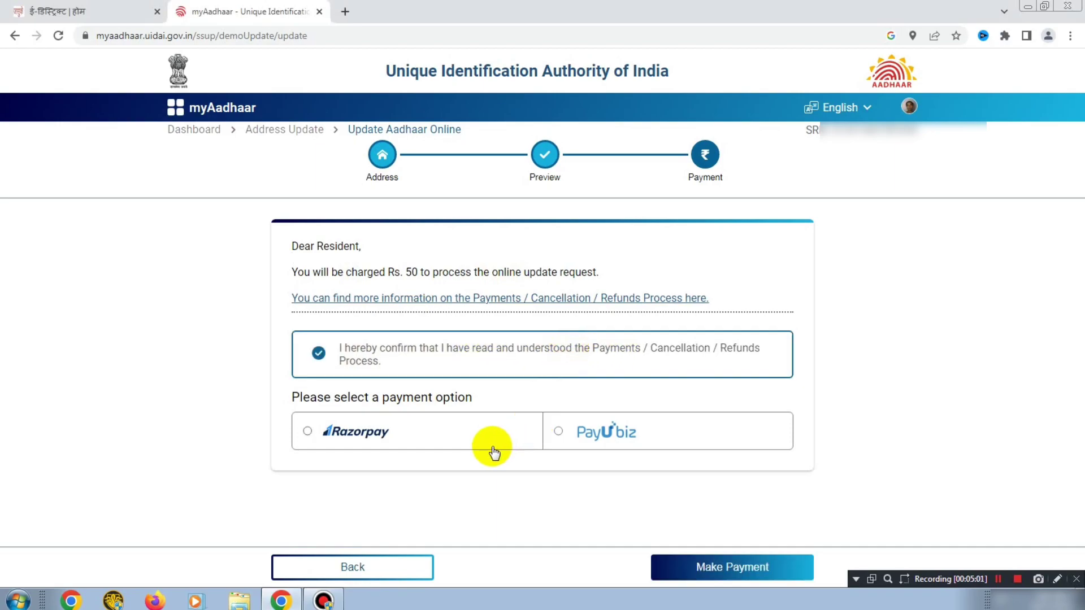
{"action": "left_click", "coordinate": [327, 430]}
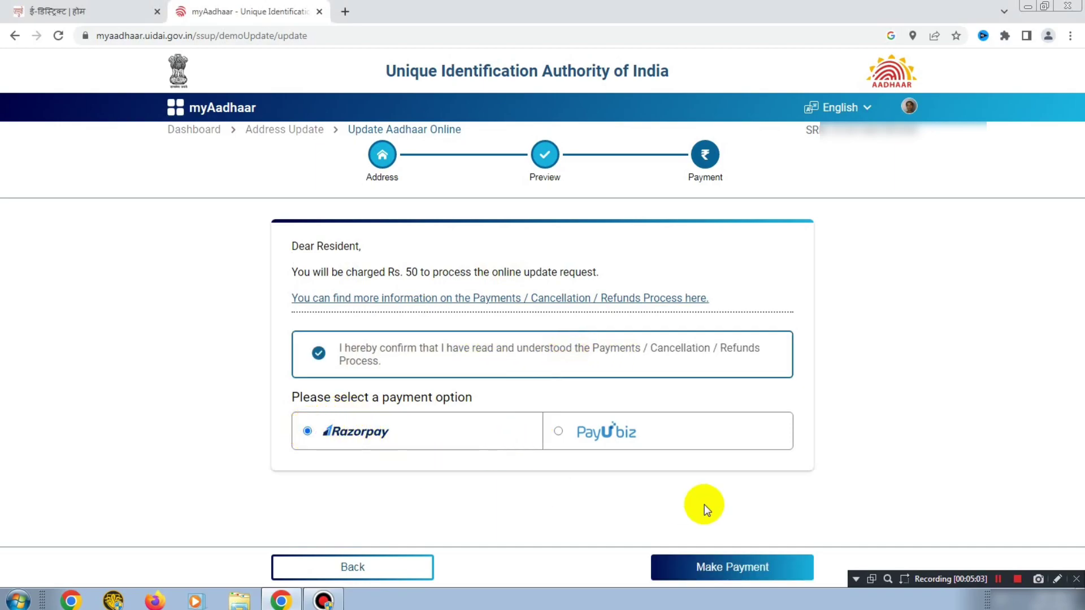
{"action": "left_click", "coordinate": [718, 567]}
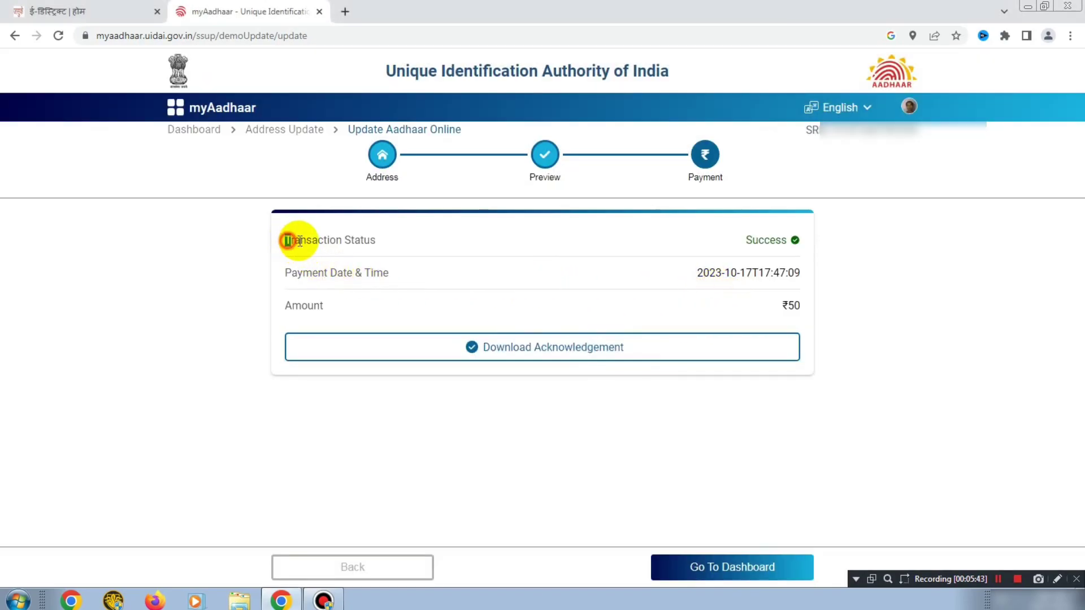
Check the transaction status and download the acknowledgement of the address update request
{"action": "left_click_drag", "start_coordinate": [286, 239], "coordinate": [586, 242]}
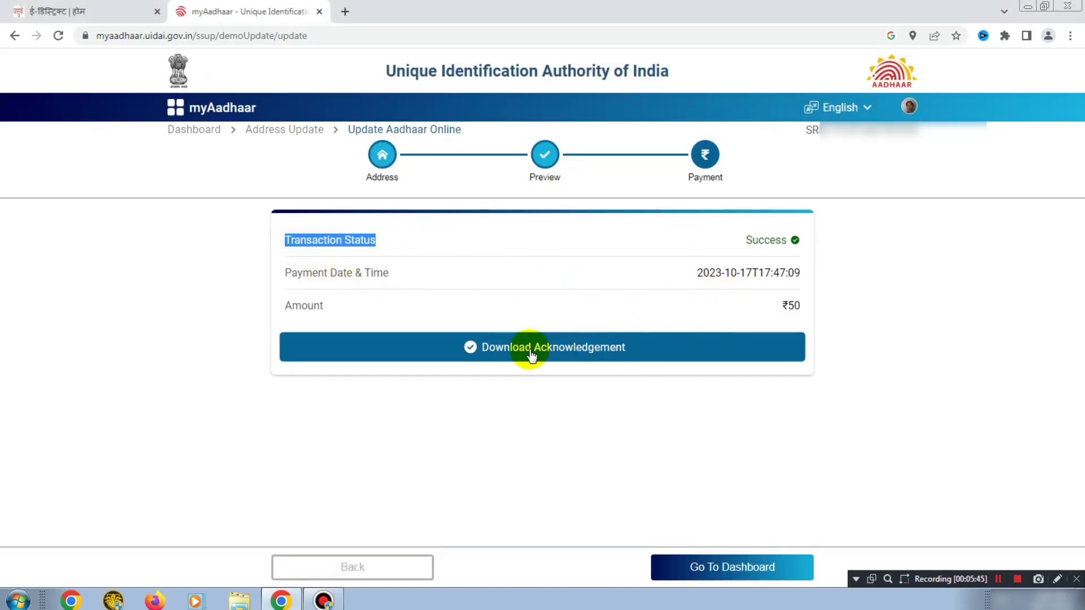
{"action": "left_click", "coordinate": [573, 353]}
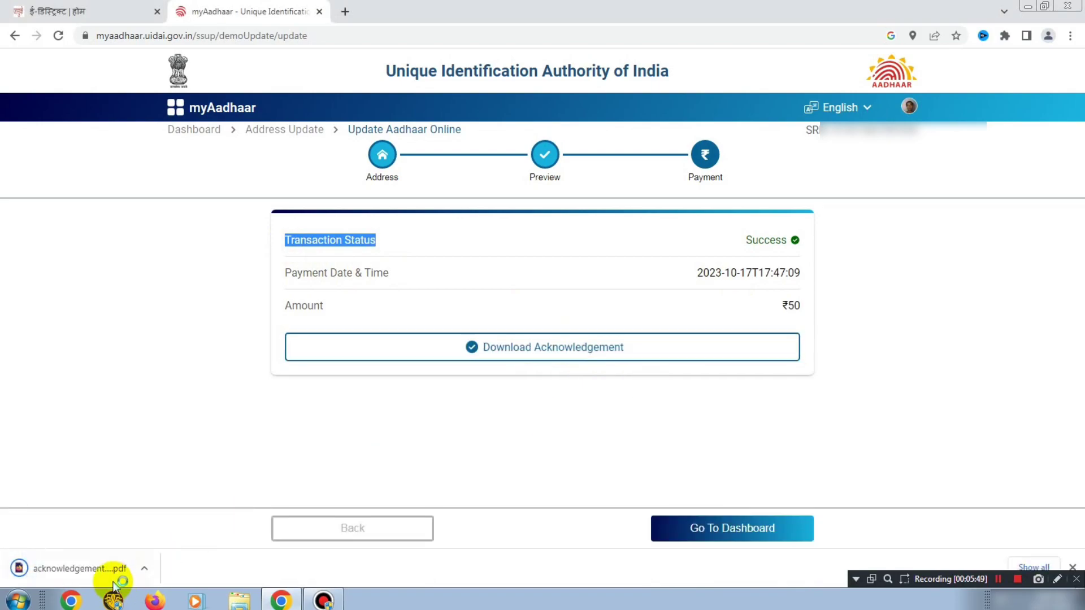